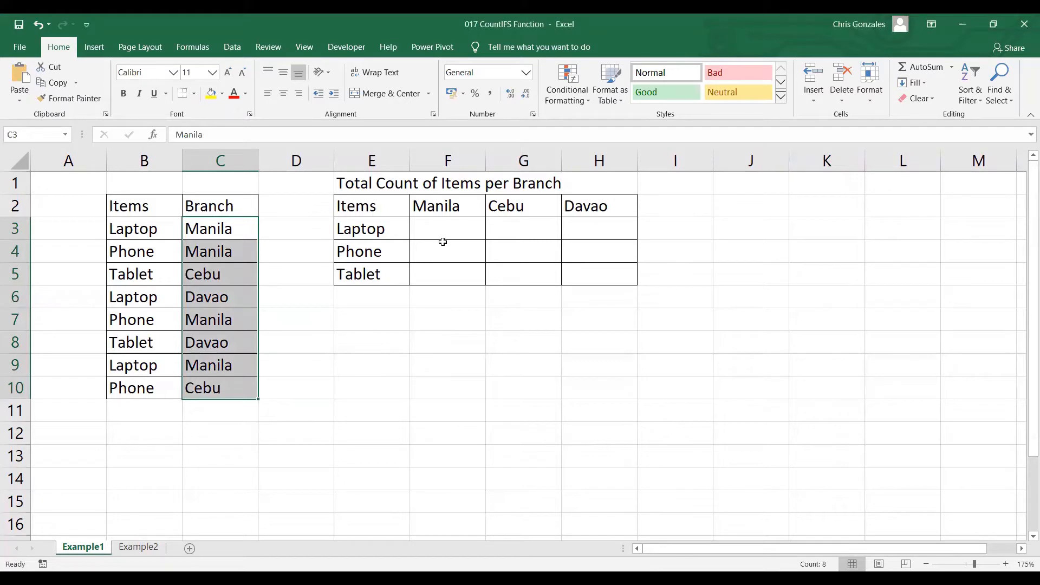
Define the name ITEMS for the item entries in B3:B10 of the Example1 sheet
click(449, 228)
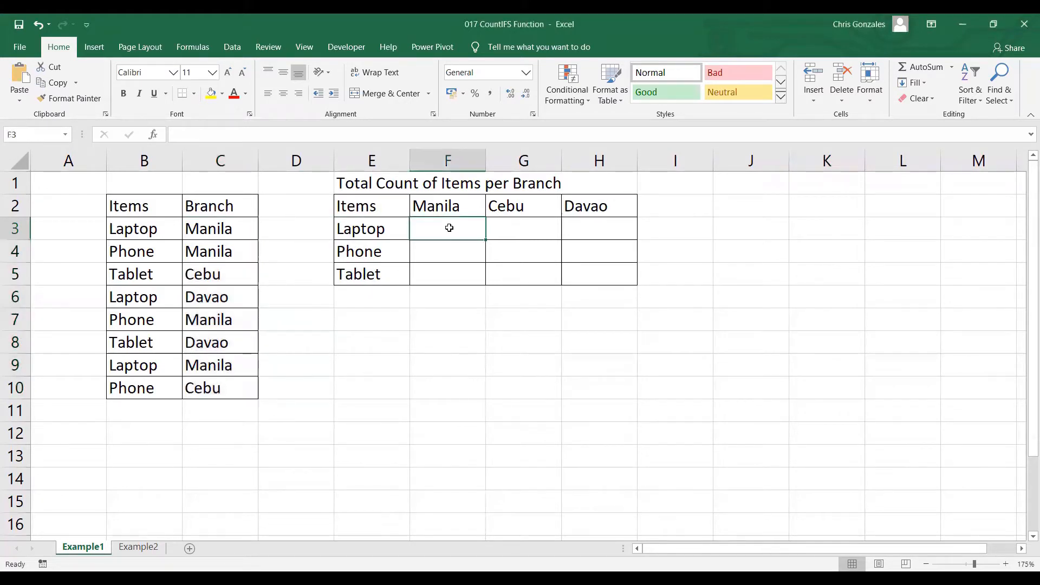
click(160, 232)
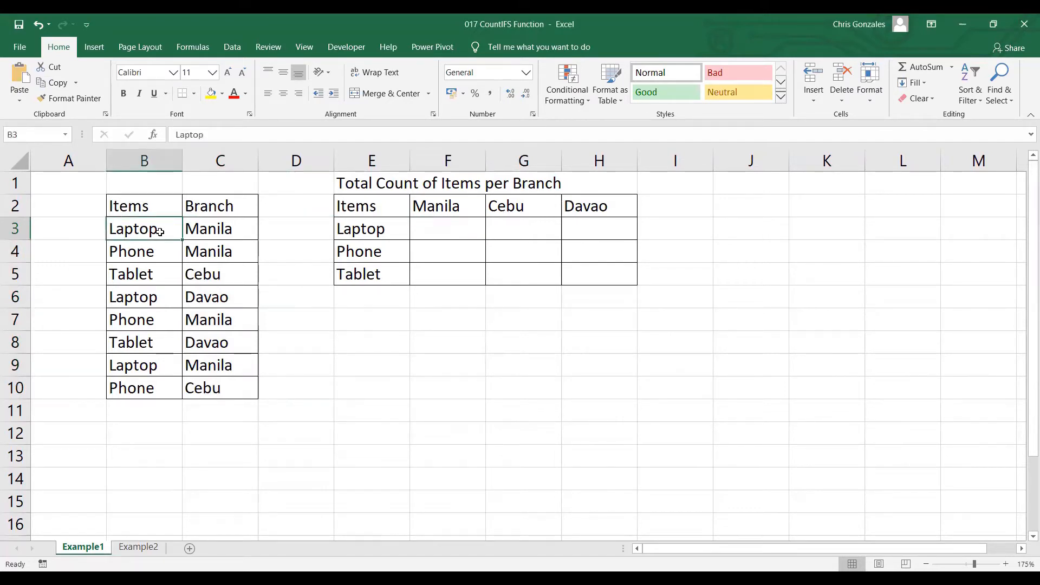
drag(159, 231, 166, 380)
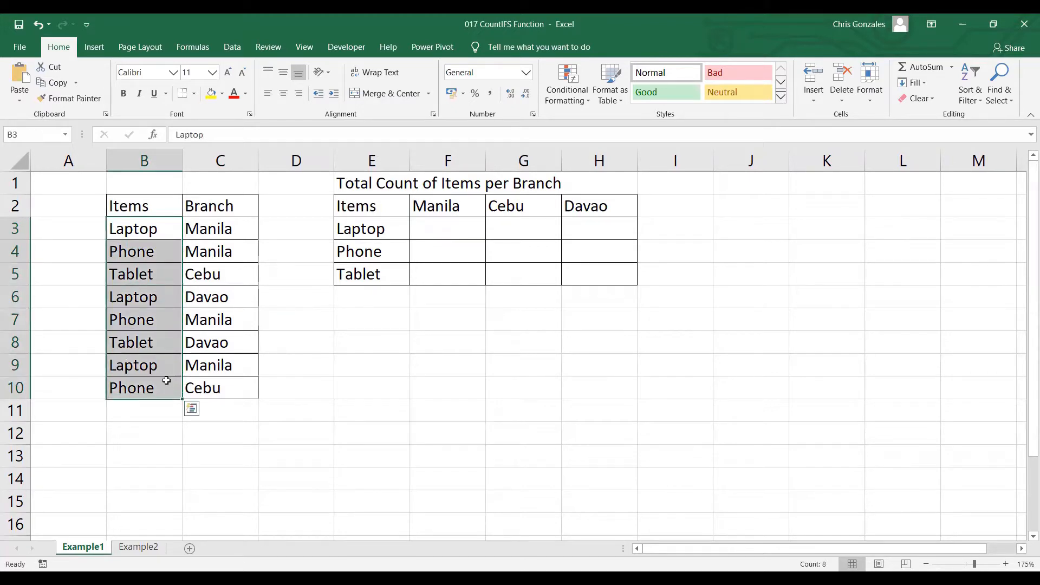
click(33, 128)
text(ITEMS)
key(Return)
Define the name BRANCH for the branch entries in C3:C10
click(209, 227)
drag(209, 226, 213, 388)
click(46, 133)
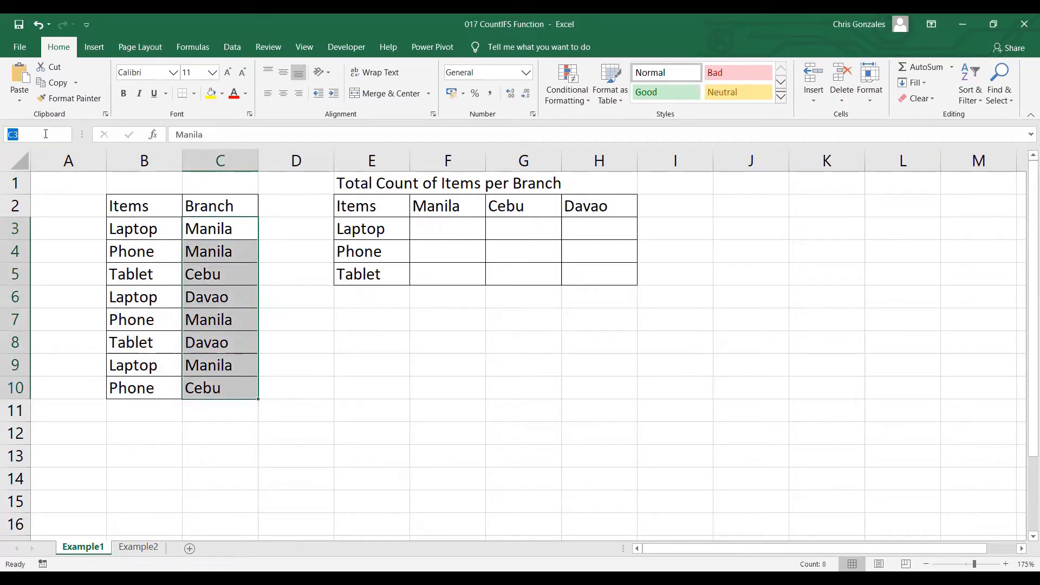
text(BRANCH)
key(Return)
Begin a COUNTIFS formula in F3 with ITEMS as the first criteria range and $E3 as its column-locked criterion
click(423, 235)
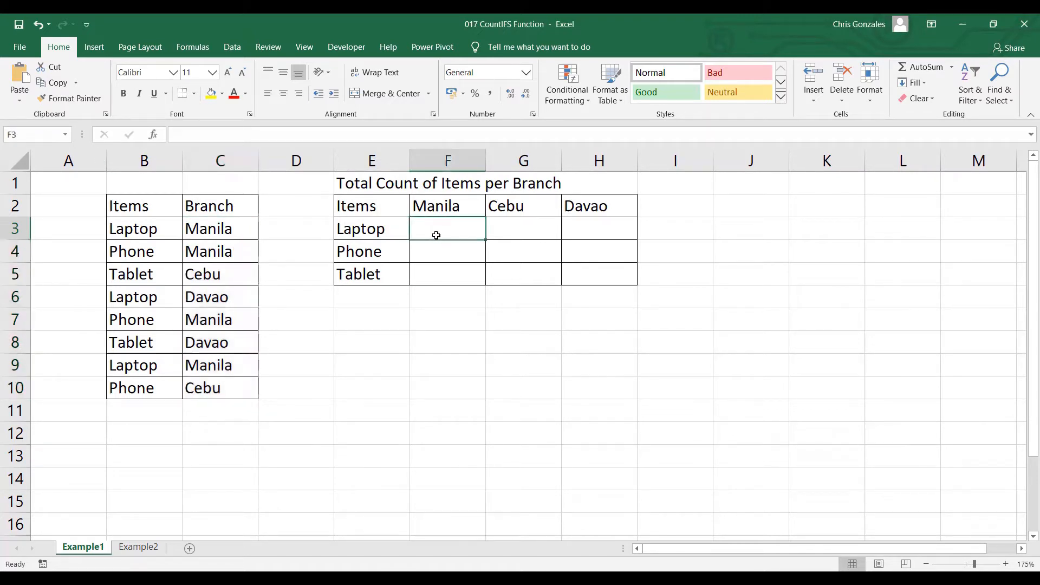
text(=)
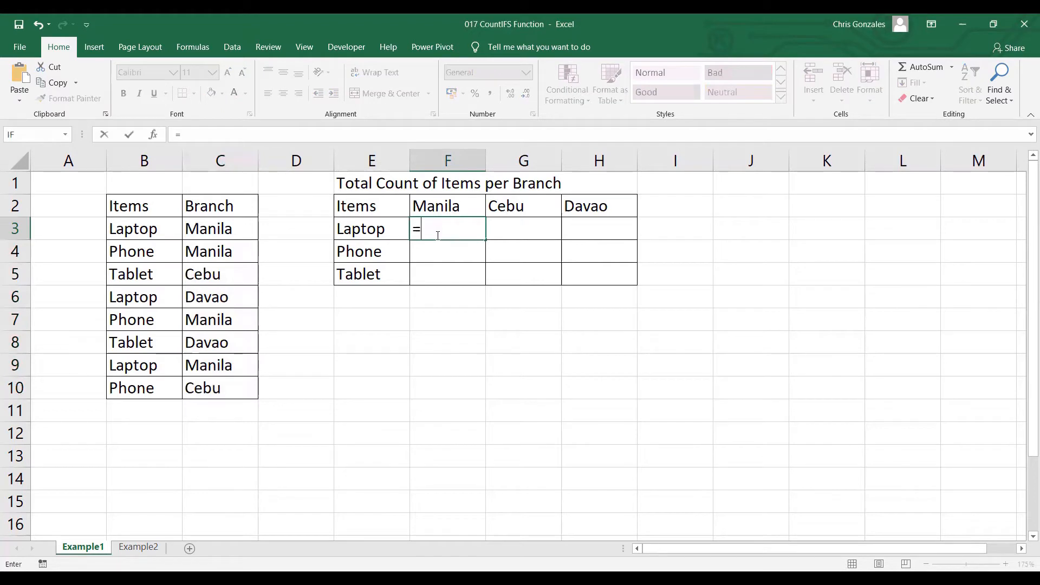
text(COUNTIFS)
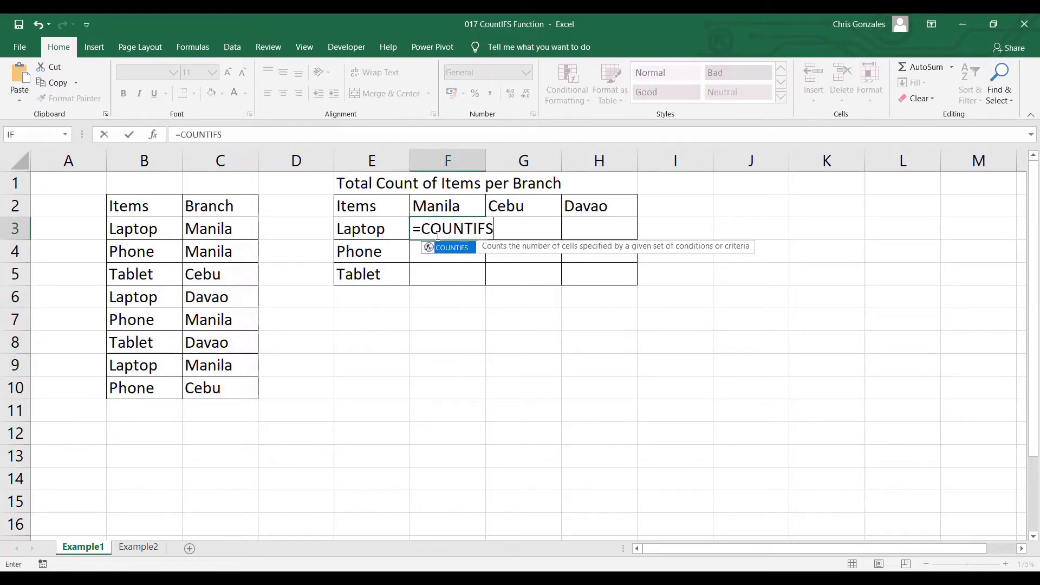
text(()
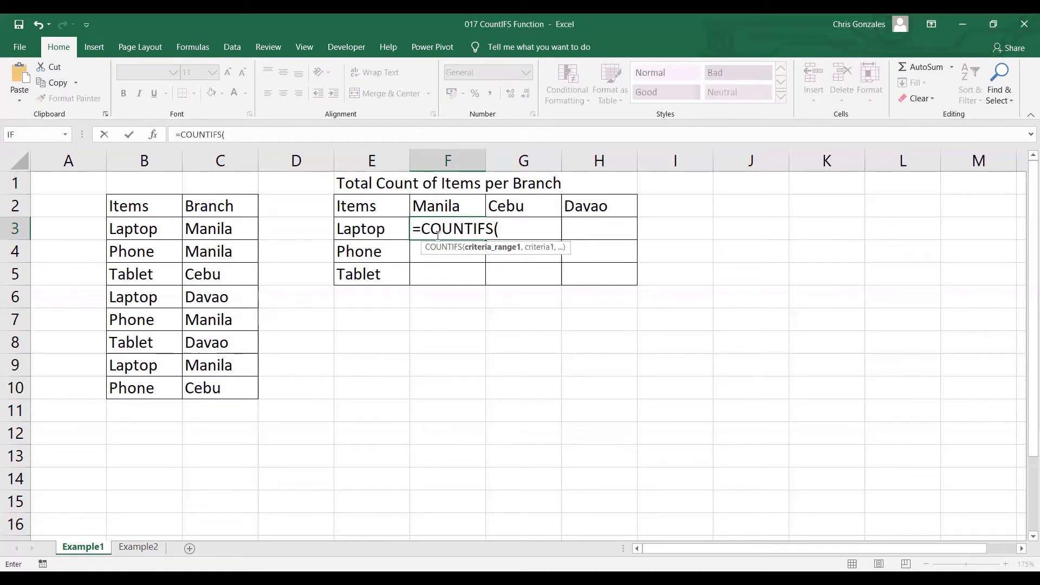
text(ITEMS)
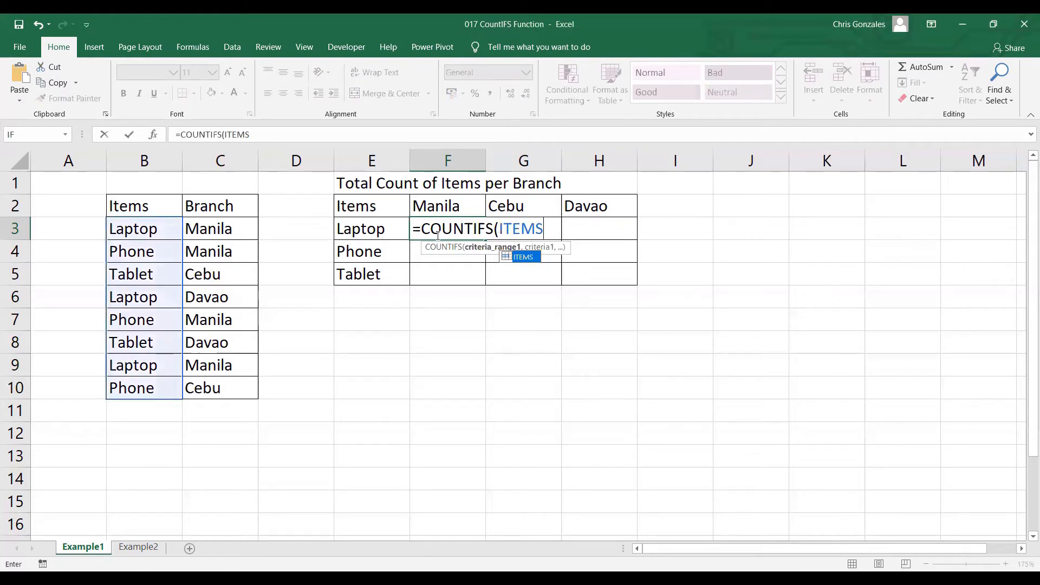
text(,)
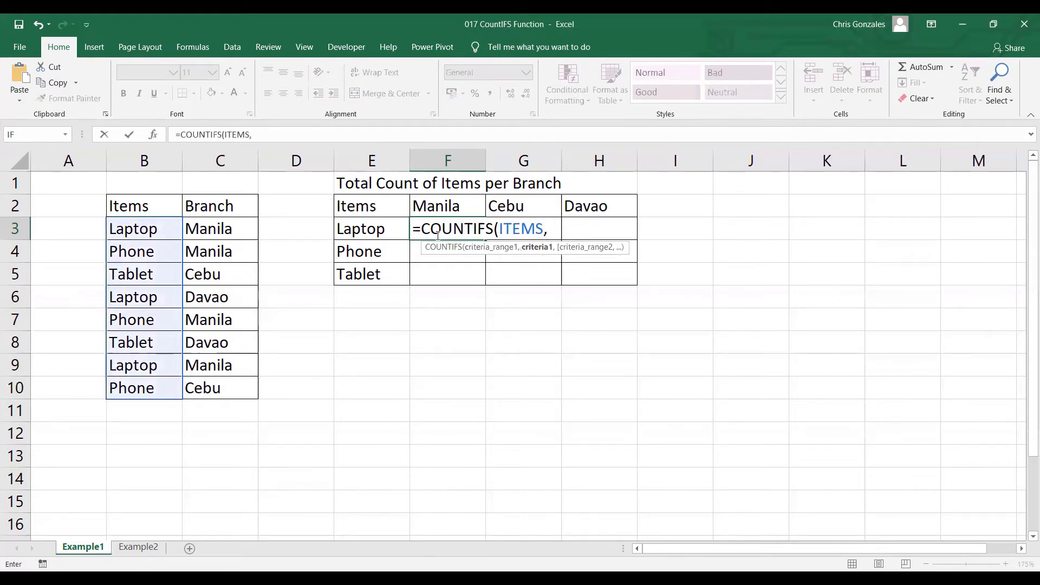
click(362, 230)
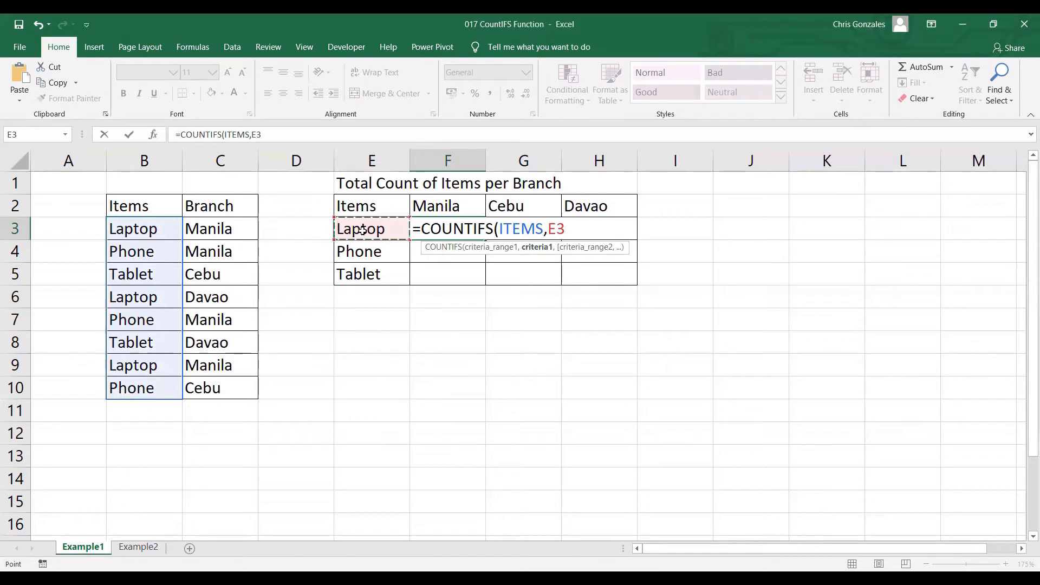
click(549, 227)
text($)
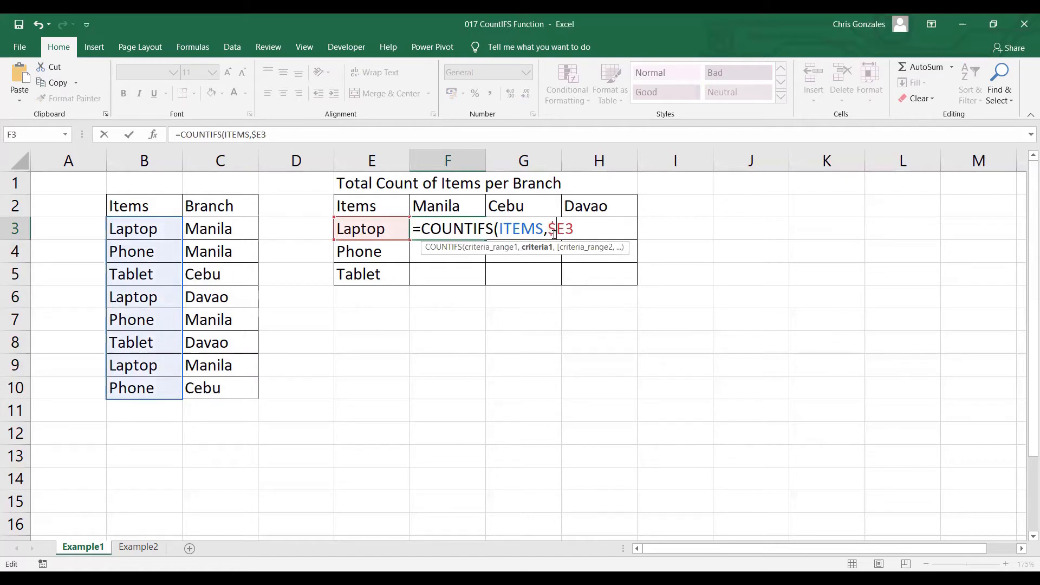
Complete the F3 formula with BRANCH as the second criteria range and F$2 as its criterion, and fill it through F3:H5
click(592, 233)
text(,)
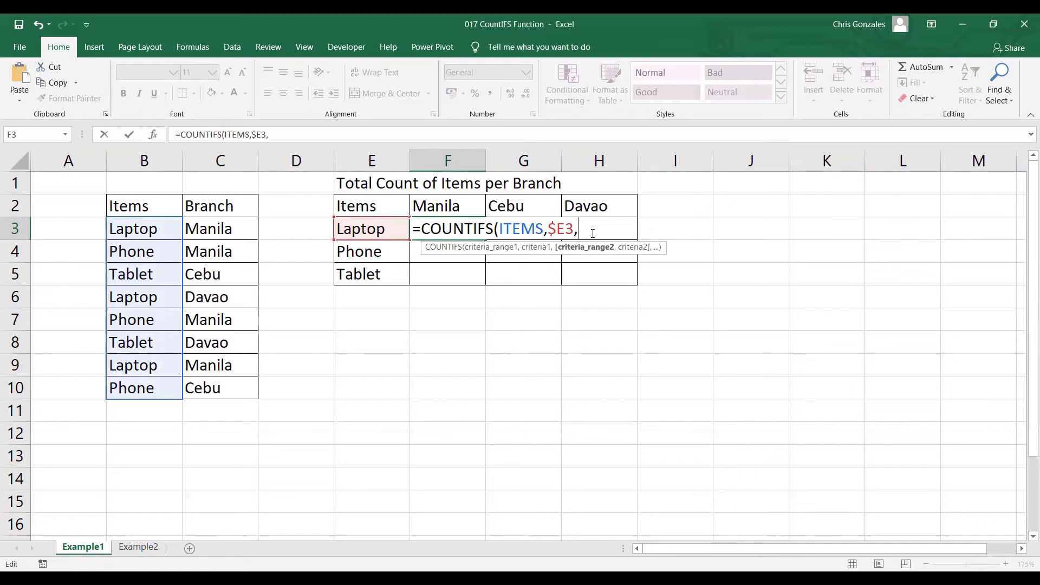
text(BRANCH)
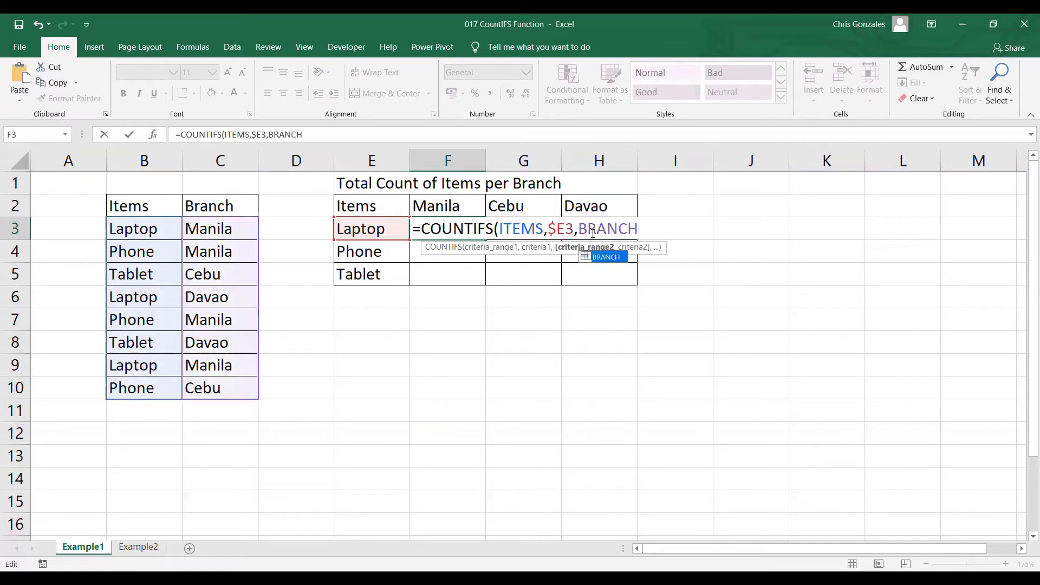
text(,)
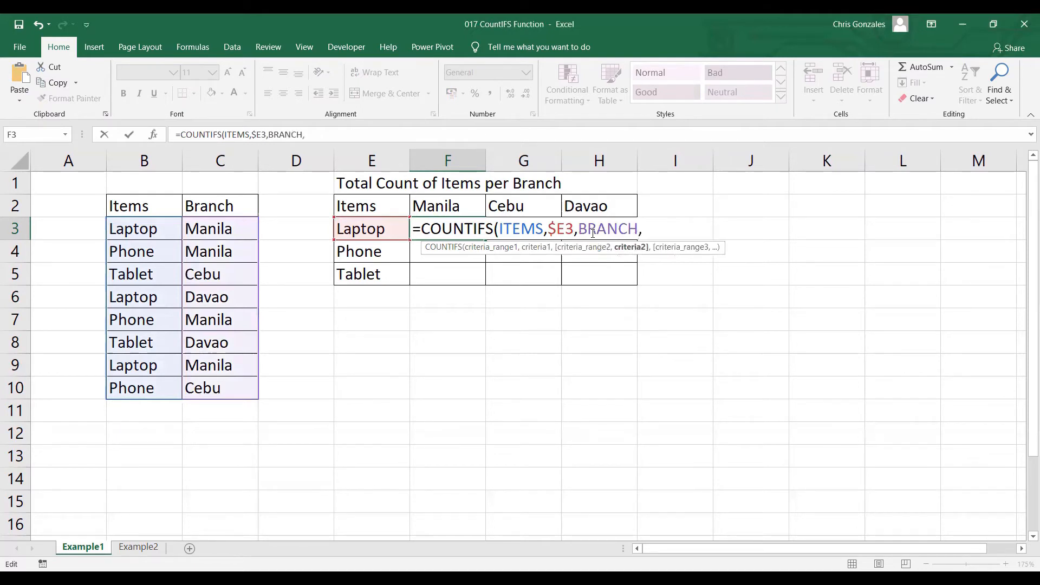
click(457, 209)
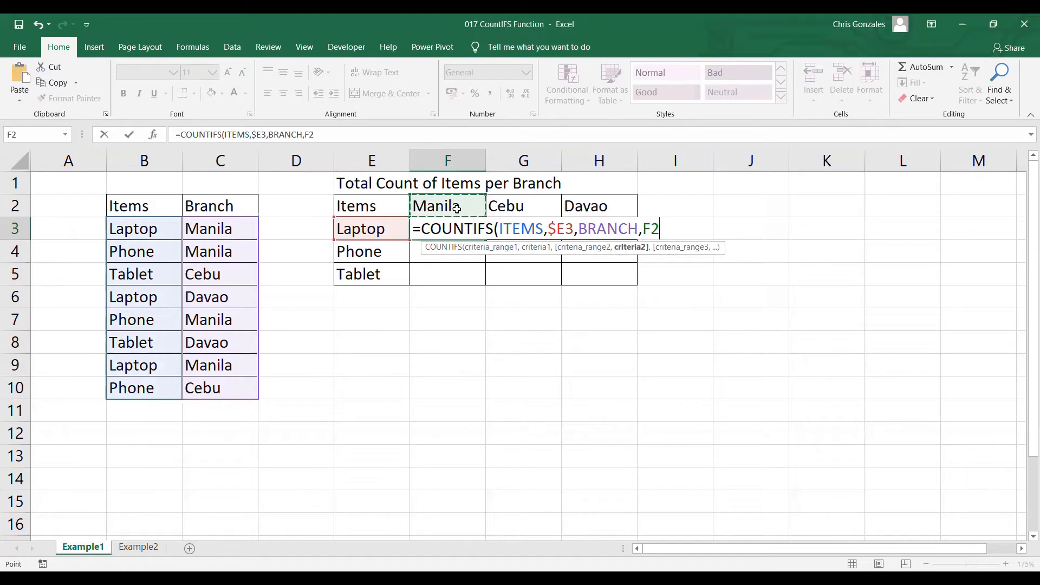
click(652, 229)
text($2))
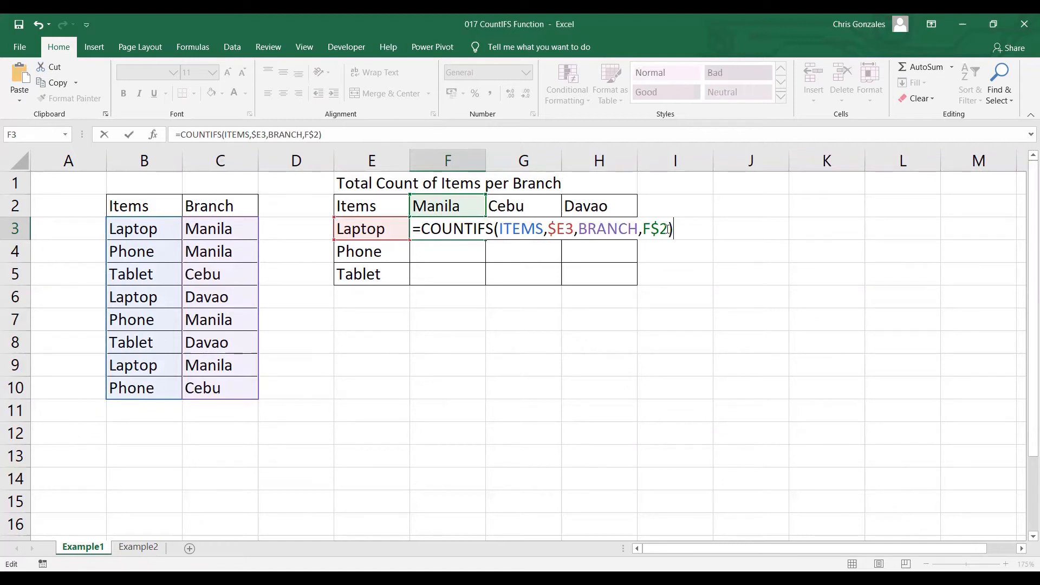
key(Return)
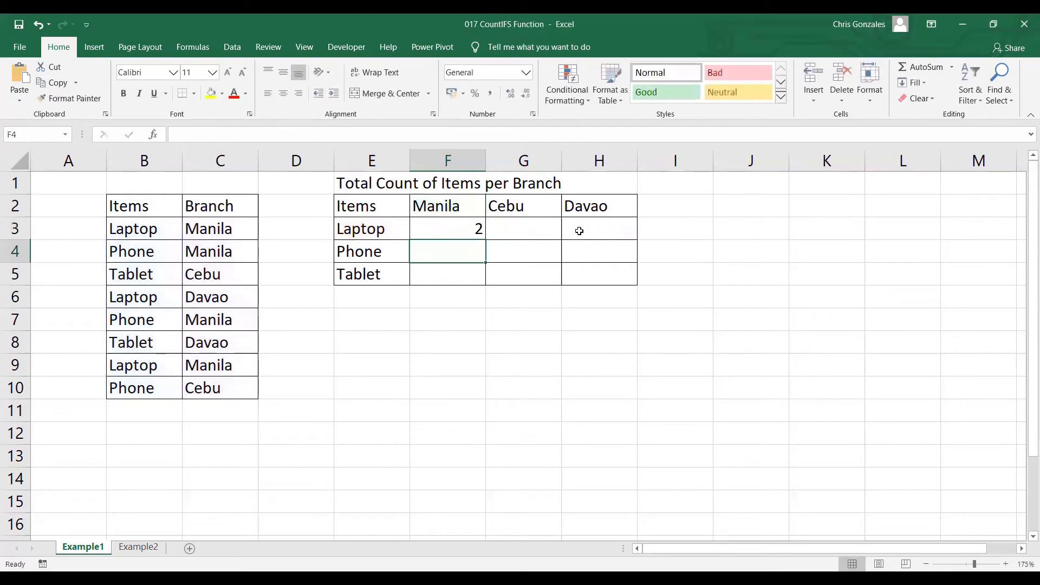
click(477, 229)
drag(485, 239, 637, 285)
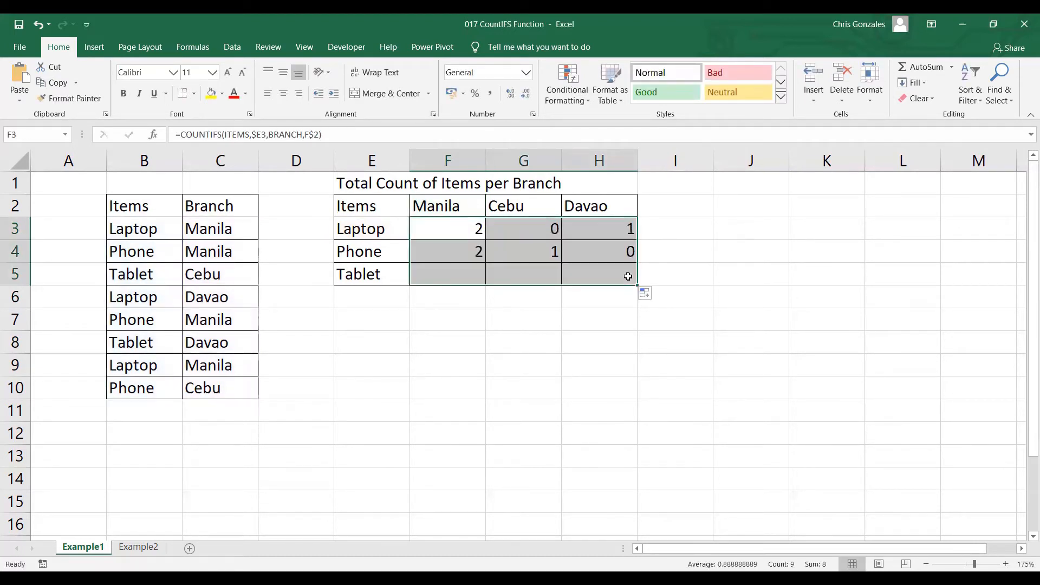
Review the Items and Branch source data against the COUNTIFS formulas in the count table F3:H5
drag(130, 223, 207, 381)
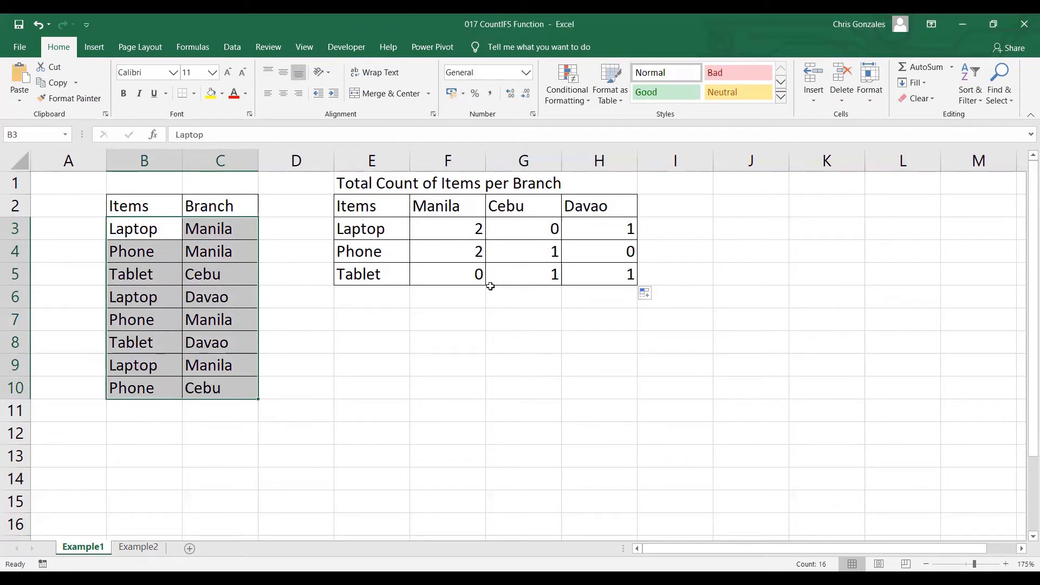
drag(149, 228, 145, 389)
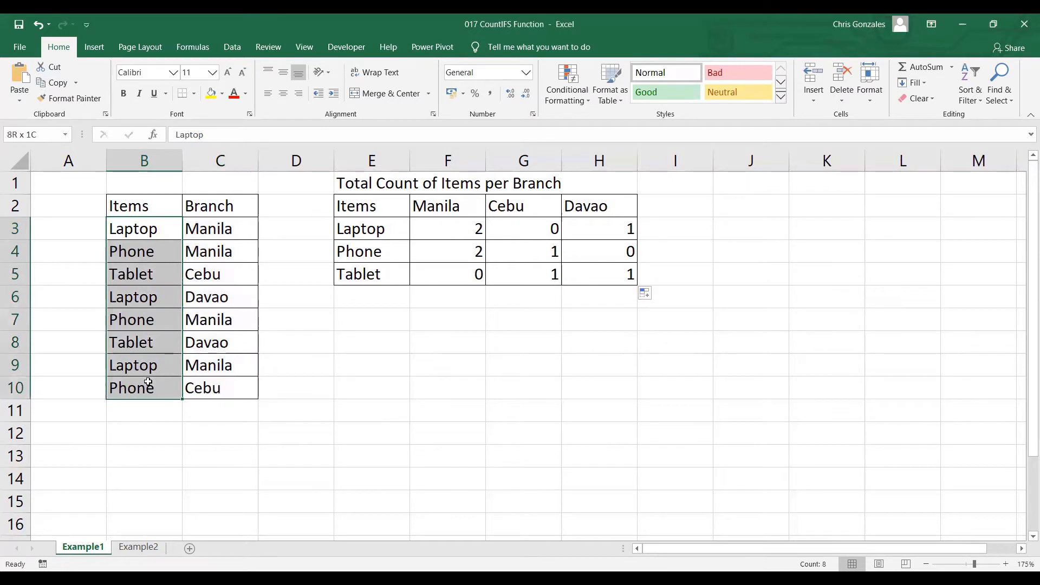
click(223, 230)
drag(225, 248, 226, 354)
drag(226, 391, 227, 391)
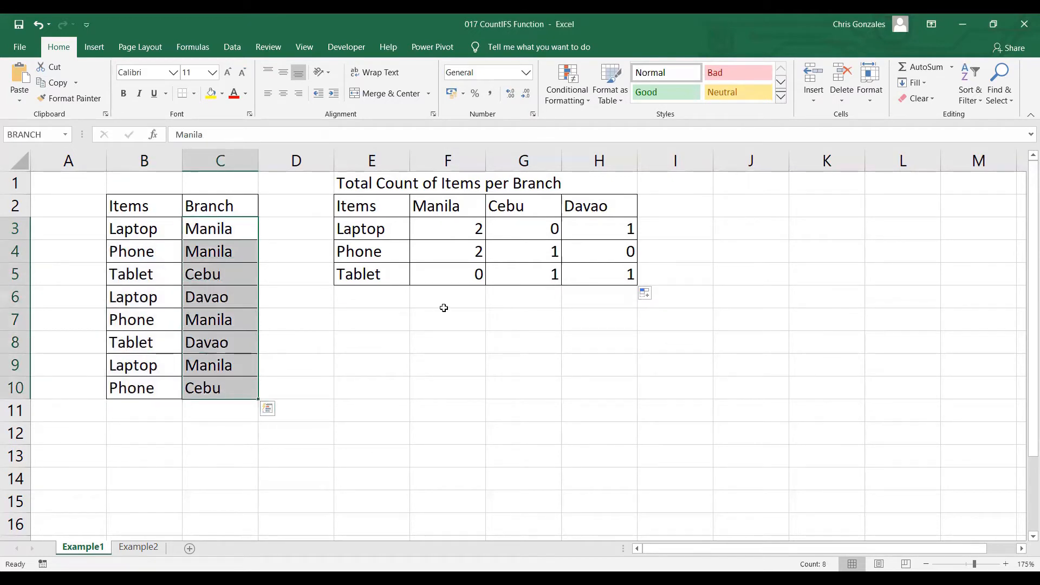
click(372, 206)
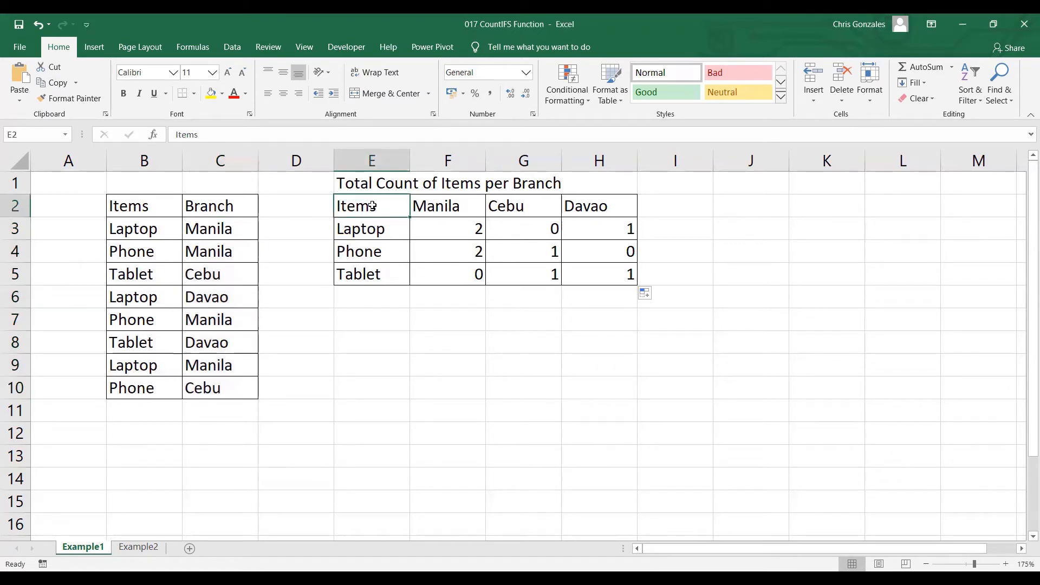
click(452, 278)
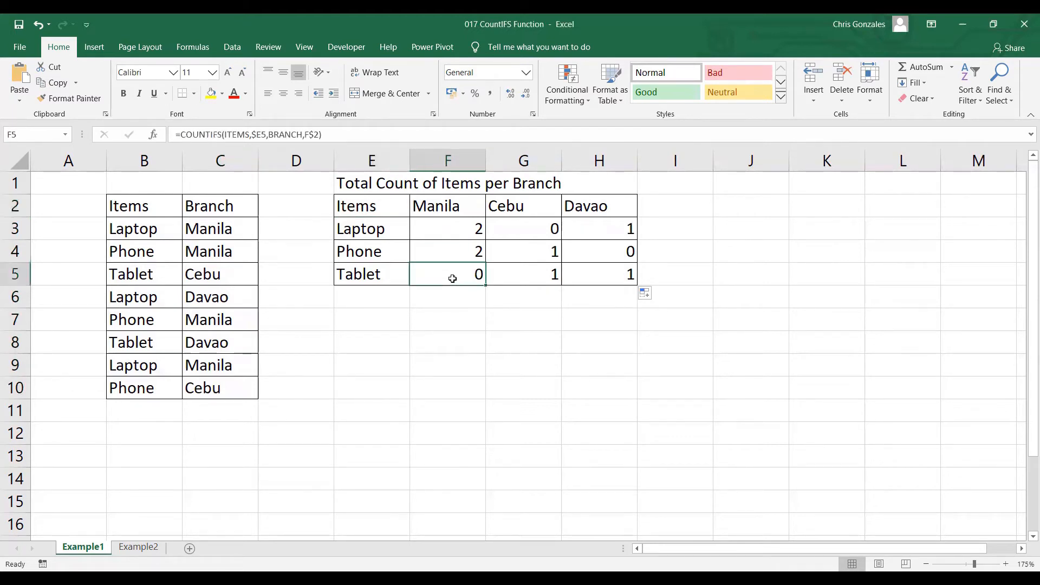
click(538, 231)
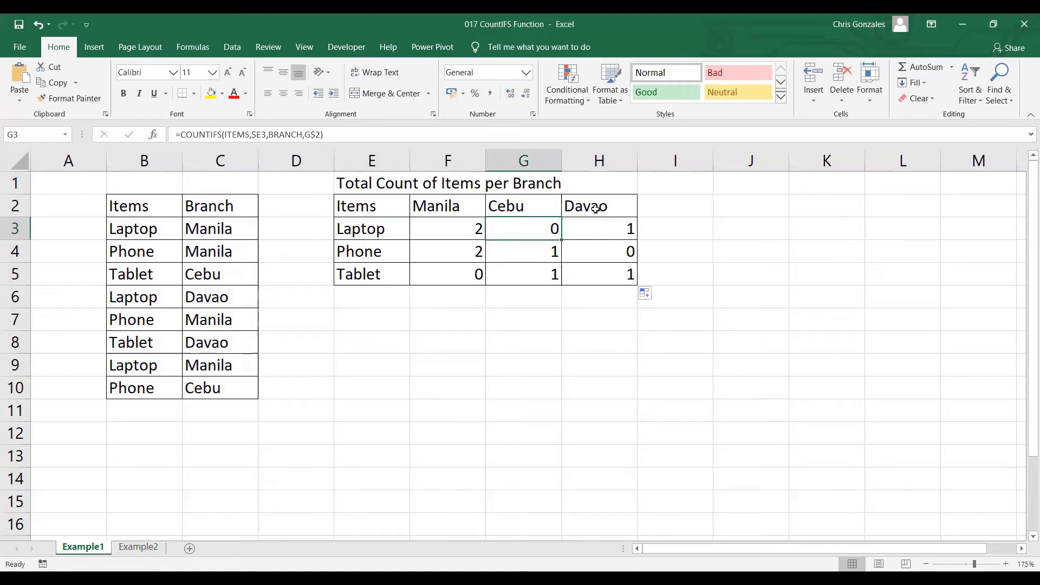
click(601, 255)
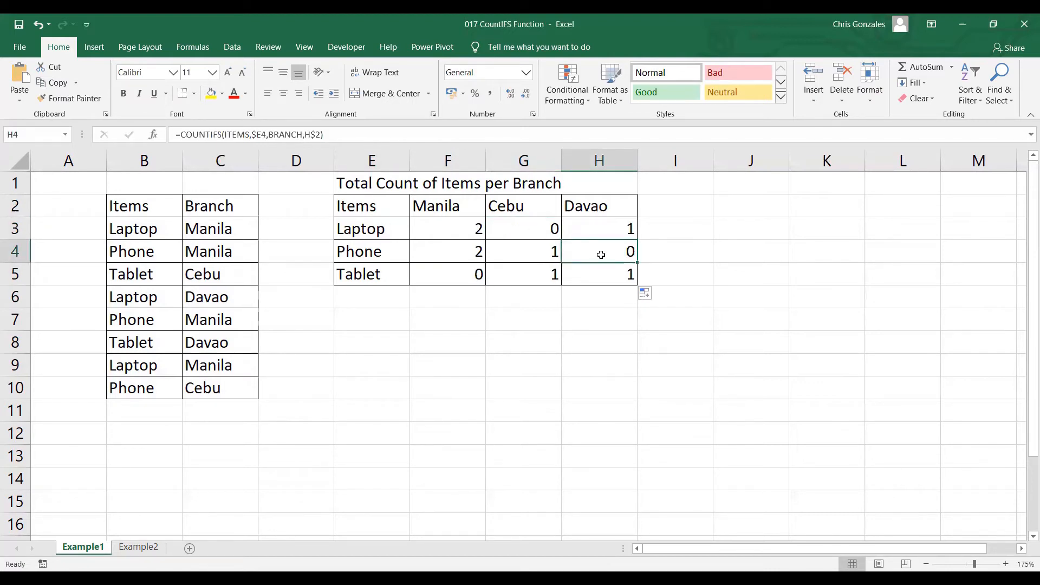
drag(157, 221, 218, 386)
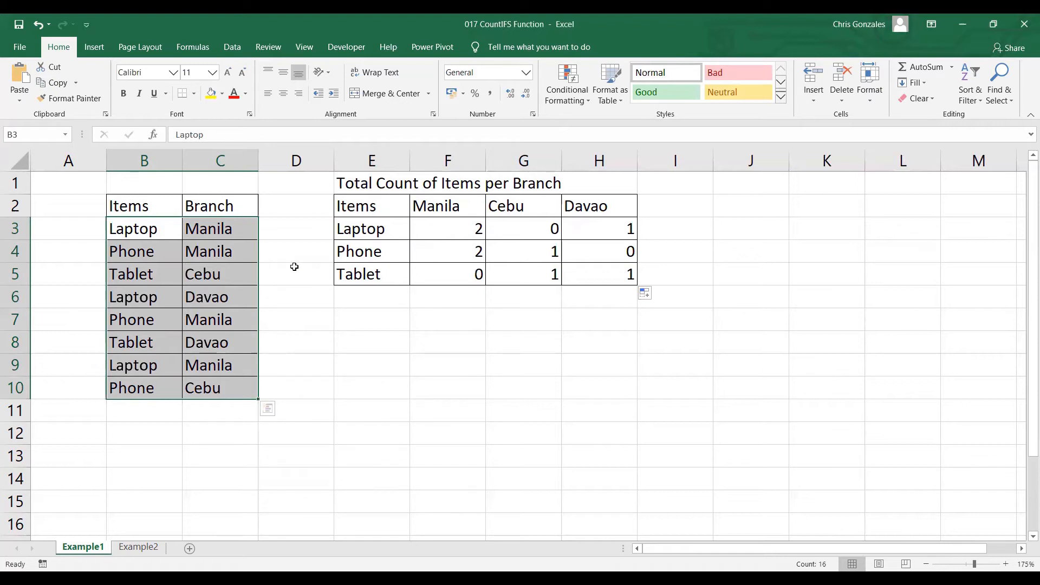
click(433, 229)
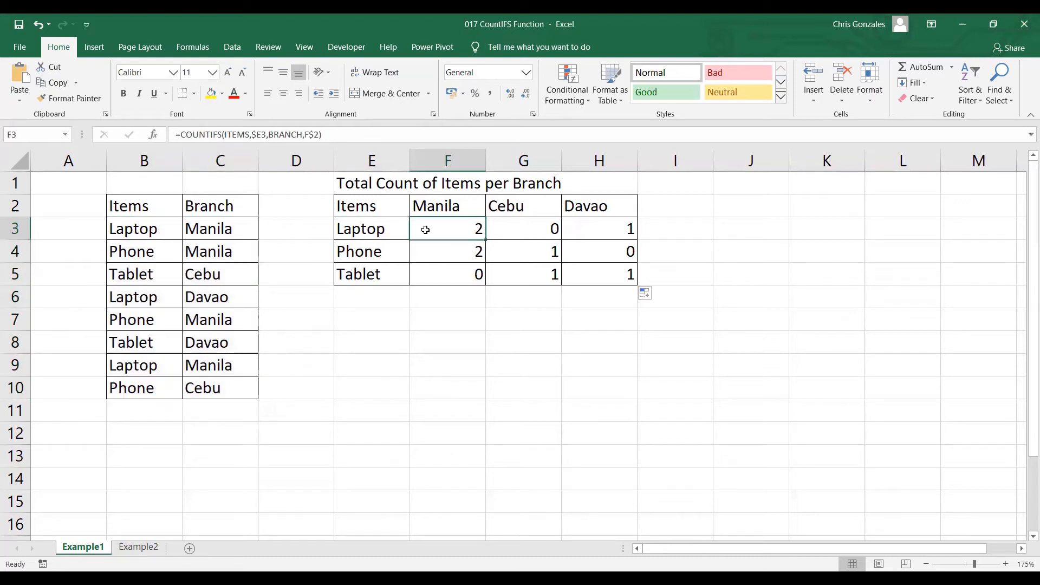
double_click(434, 229)
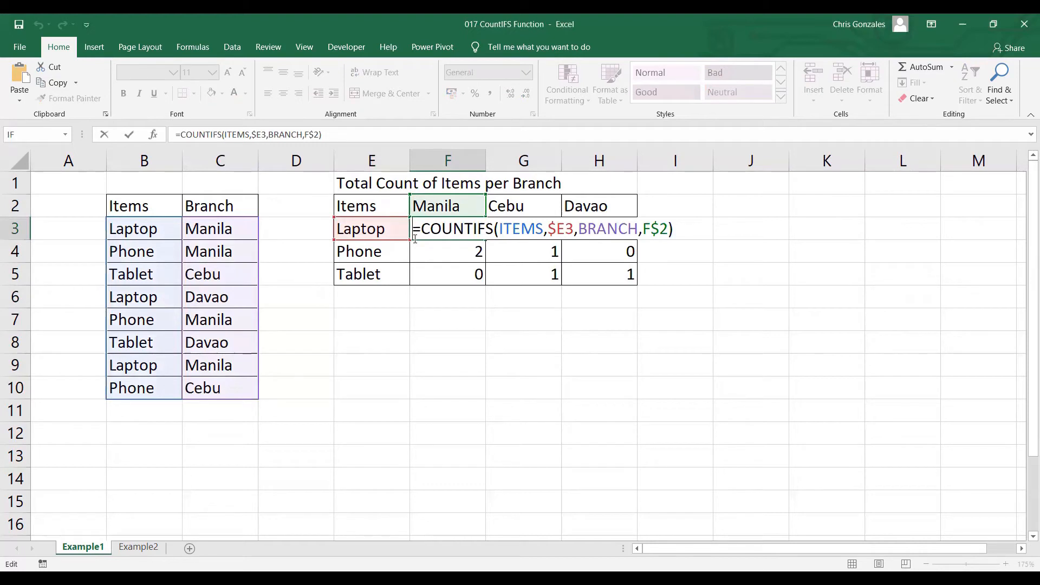
click(380, 321)
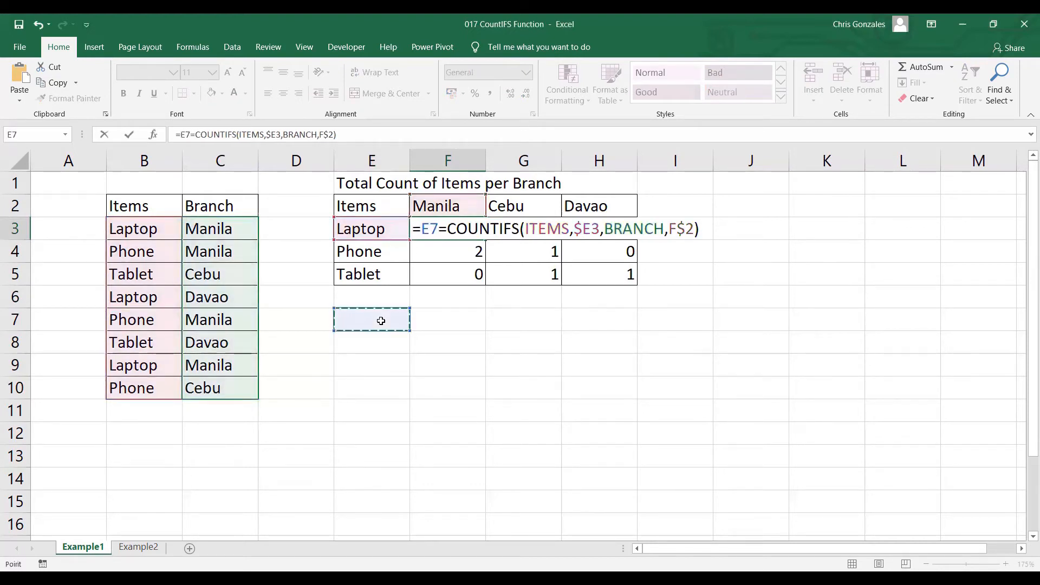
key(Escape)
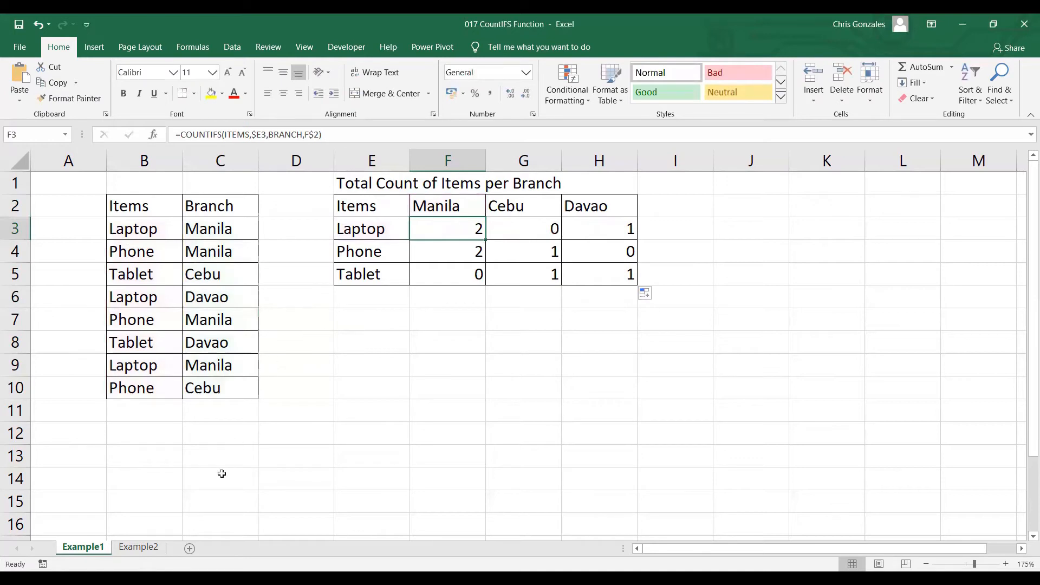
Define the name IT for the item entries in B3:B10 of the Example2 sheet
click(151, 547)
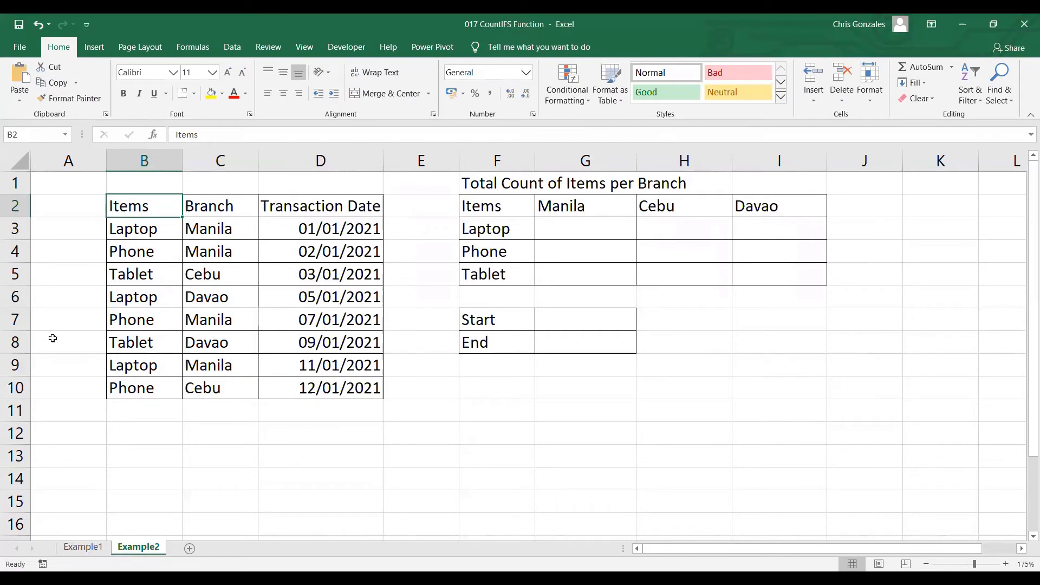
click(134, 234)
drag(135, 234, 121, 387)
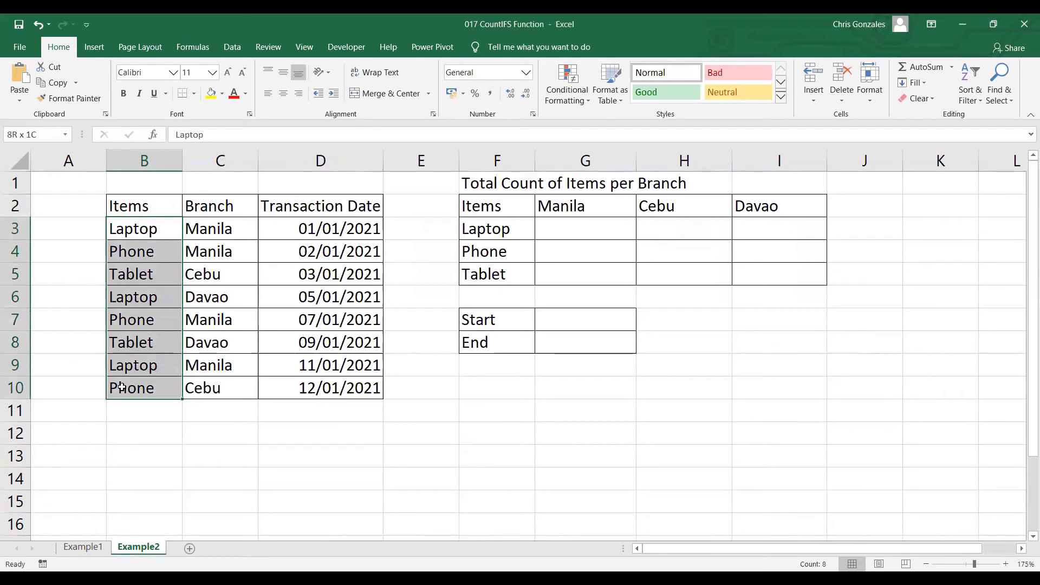
drag(121, 387, 122, 386)
click(45, 139)
text(IT)
key(Return)
Define the name BR for the branch entries in C3:C10
drag(216, 229, 210, 384)
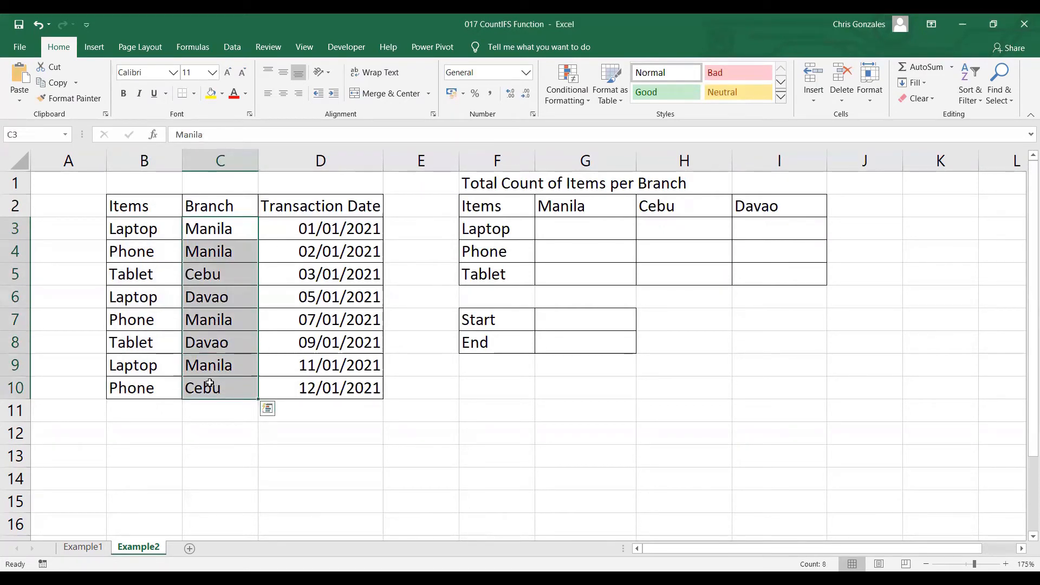
click(49, 134)
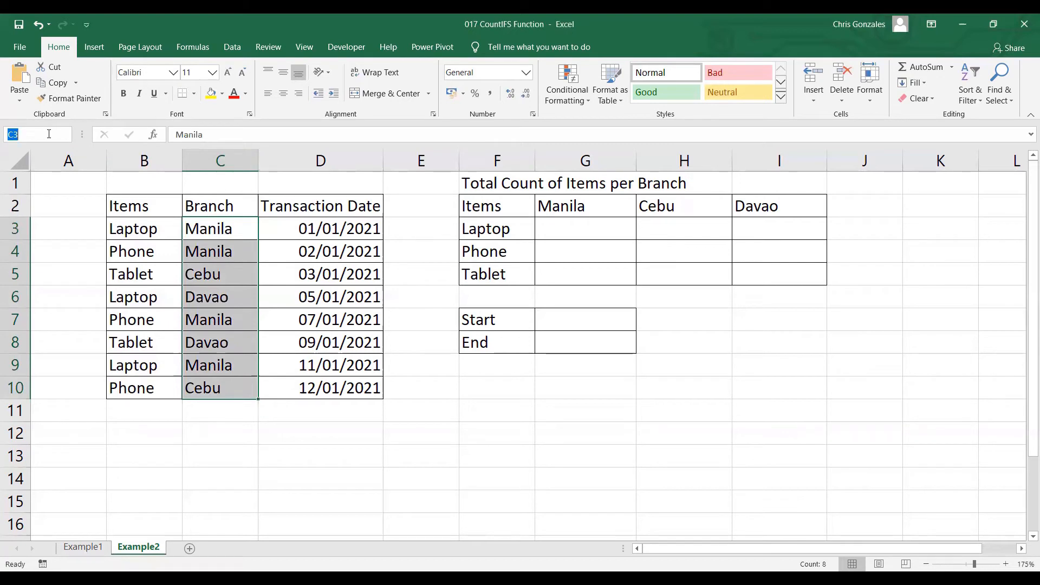
text(BR)
Define the name TD for the transaction dates in D3:D10 and check it in the list of defined names
drag(333, 229, 331, 388)
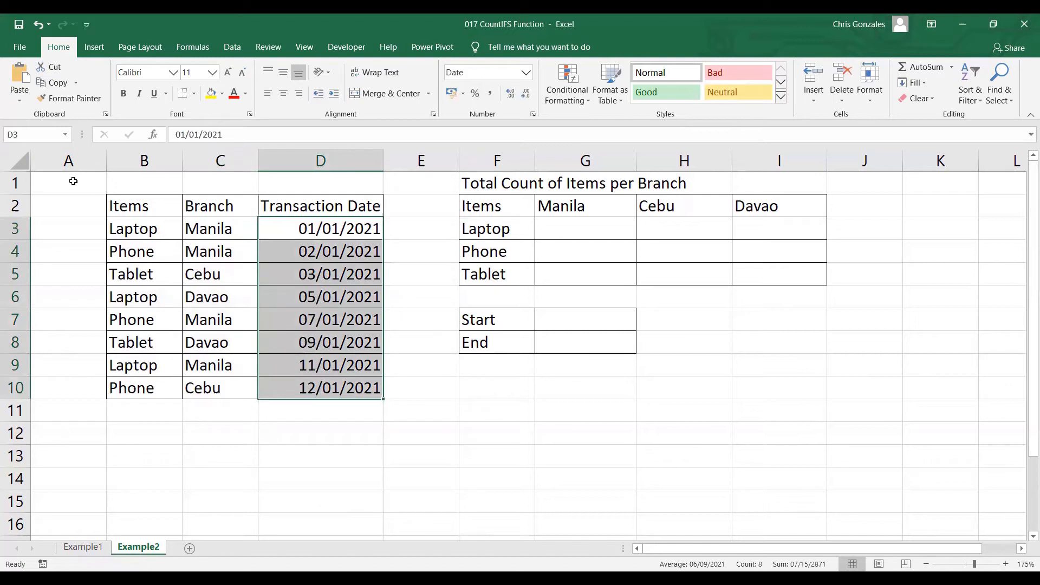
click(42, 135)
text(TD)
key(Return)
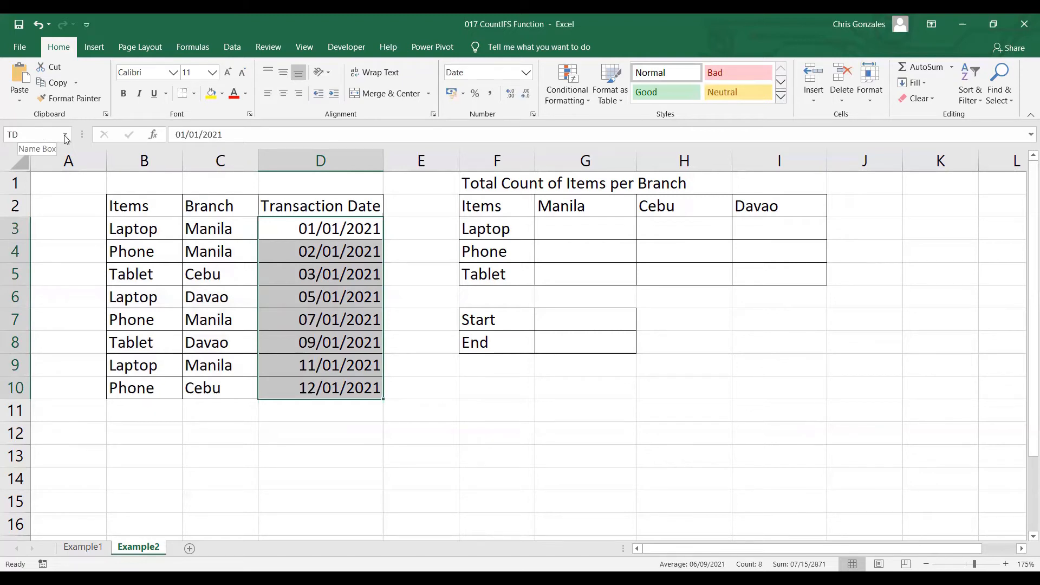
click(65, 134)
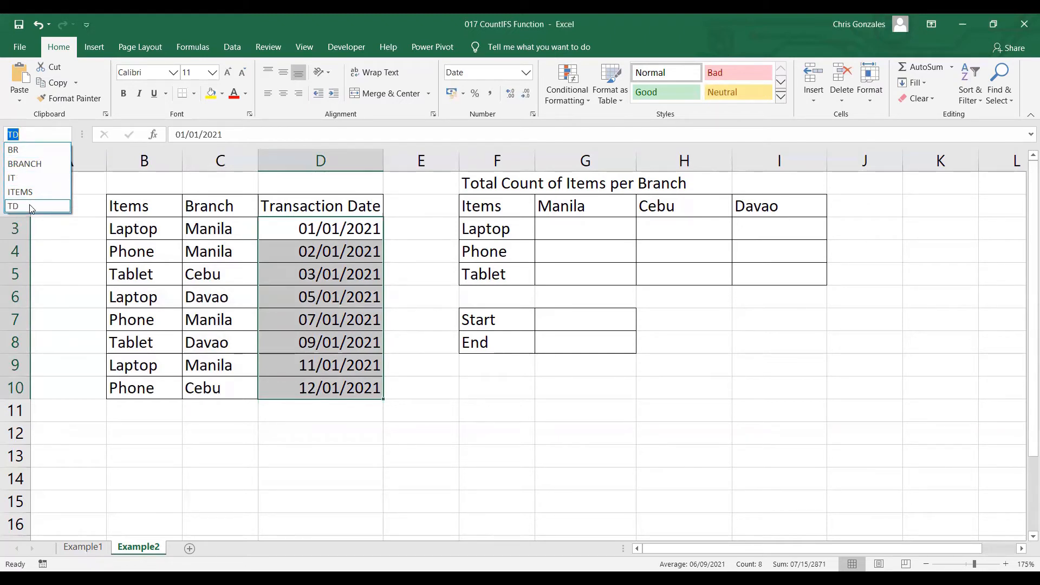
Enter the date criteria >=1/1/2021 for Start in G7 and <=3/31/2021 for End in G8
click(581, 323)
click(565, 316)
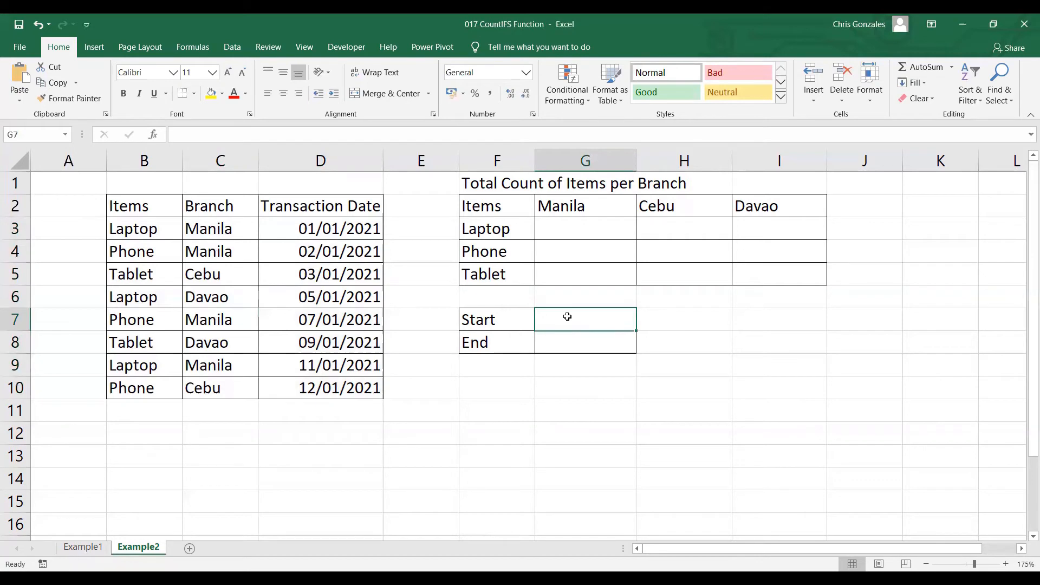
double_click(567, 317)
text(>)
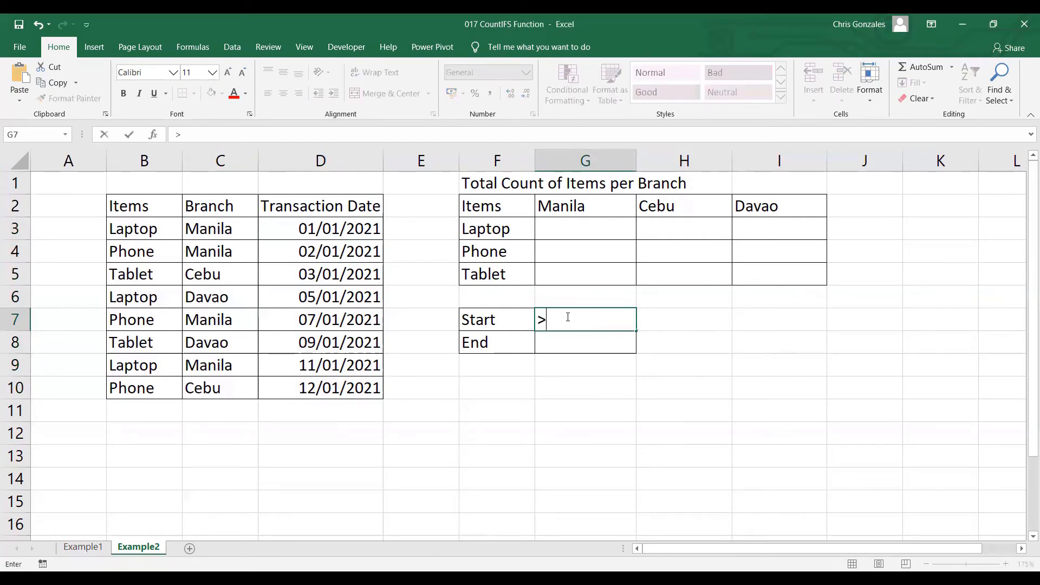
text(=1/1/2021)
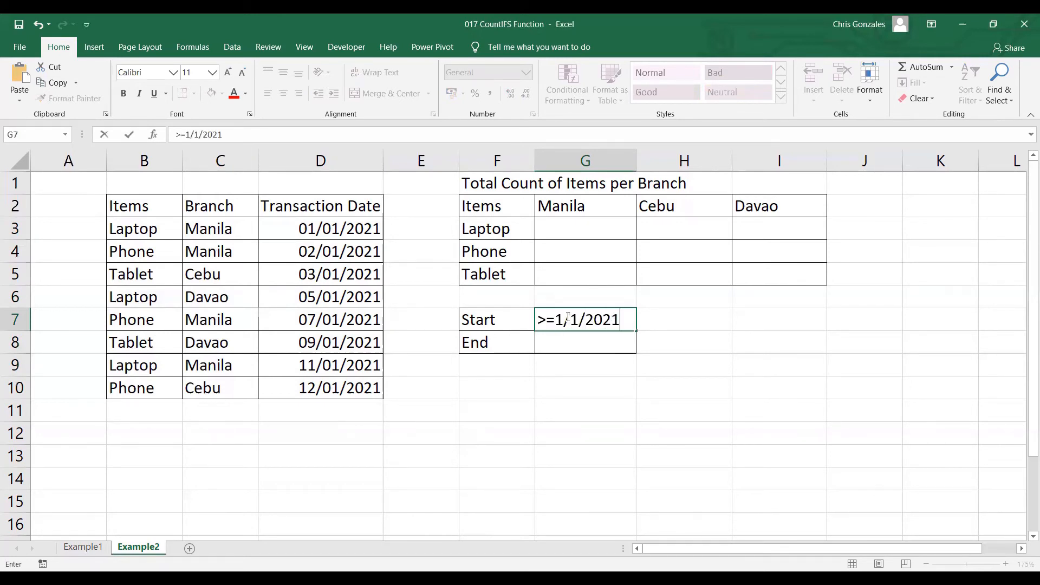
key(Return)
text(<=)
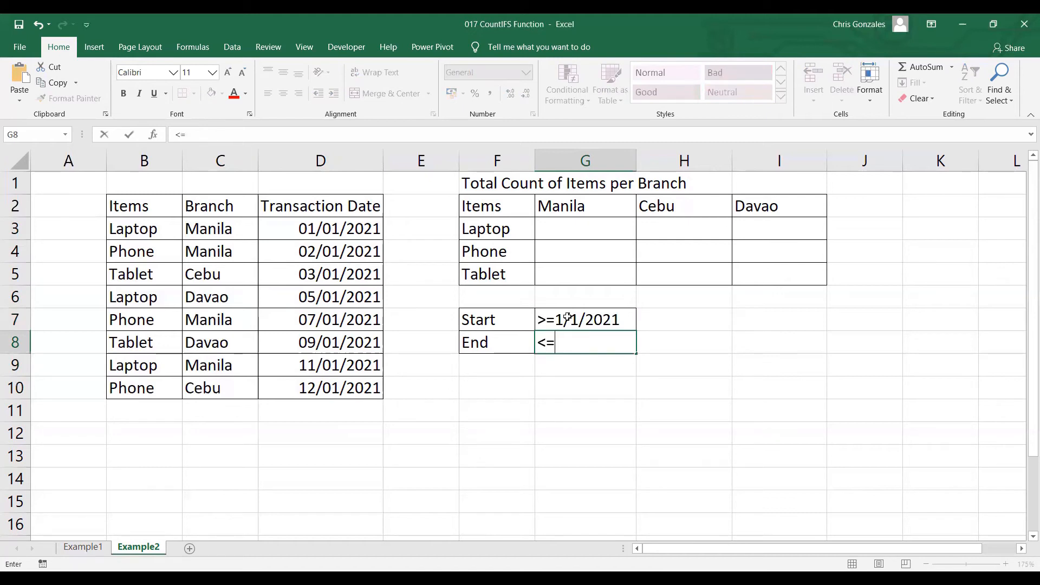
text(3/31/2021)
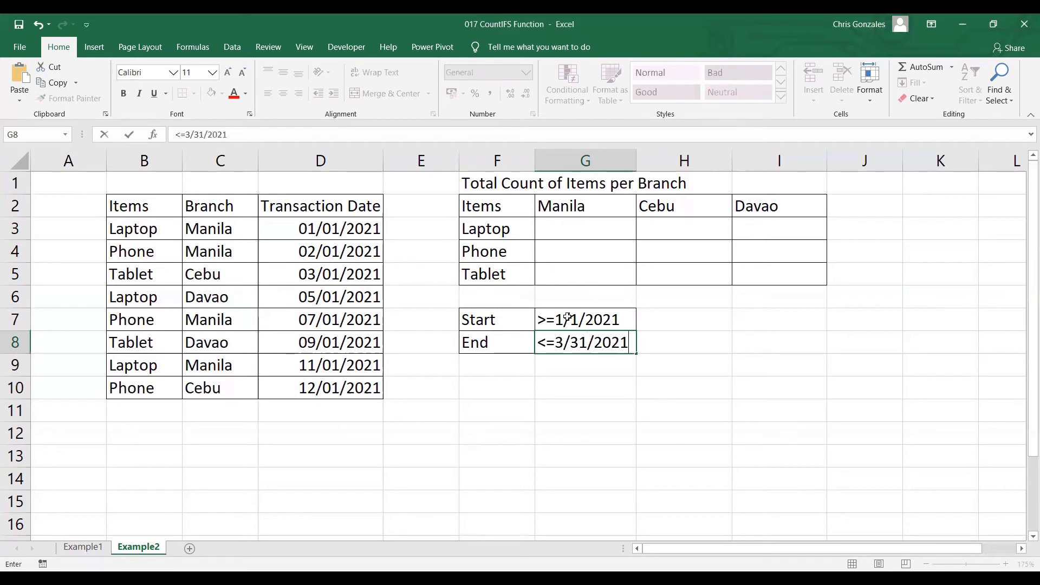
key(Return)
Name the start criterion cell G7 START and the end criterion cell G8 END
click(567, 318)
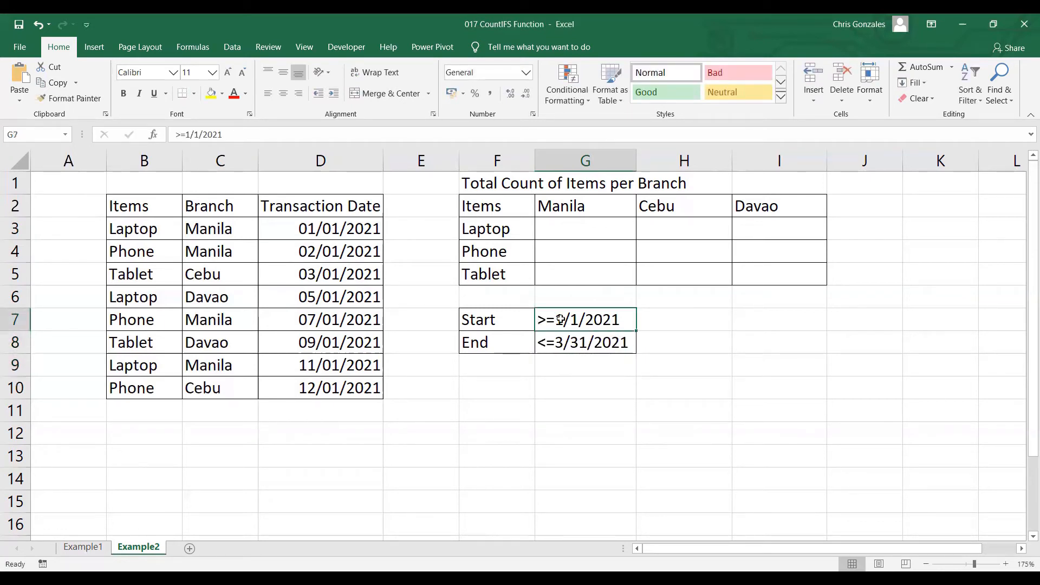
click(43, 135)
text(START)
key(Return)
click(566, 345)
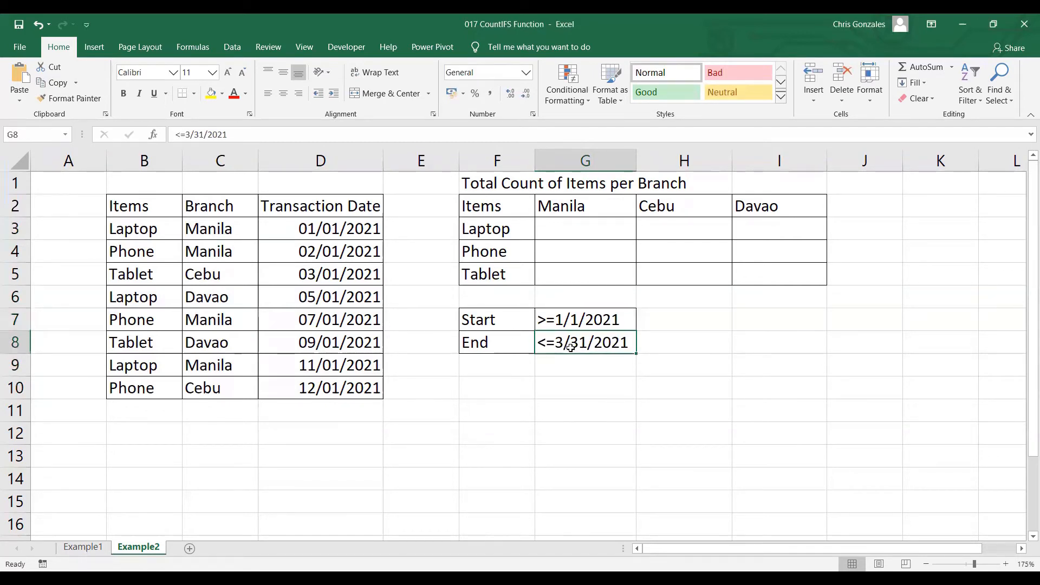
click(43, 136)
text(END)
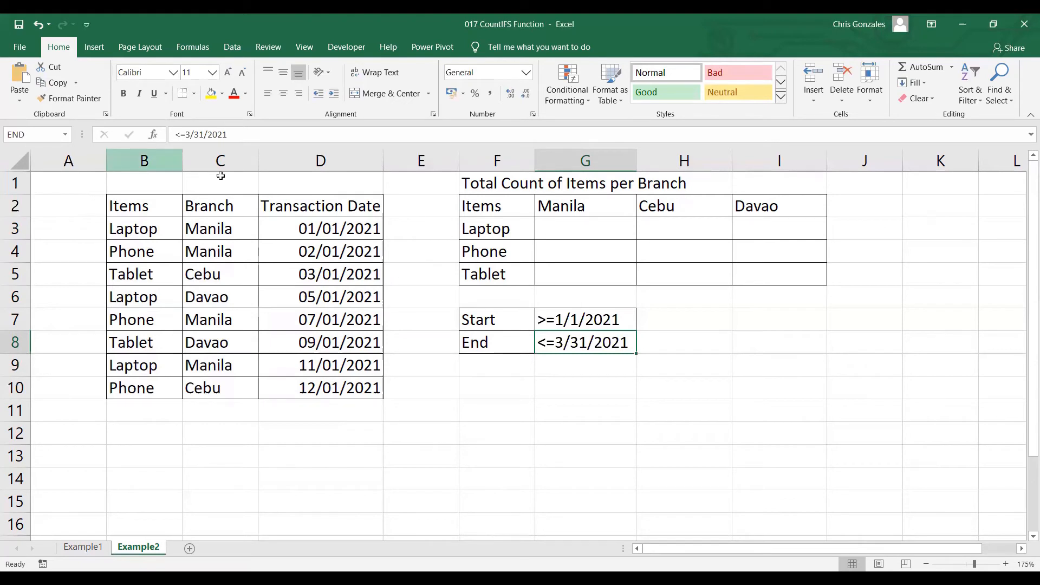
Begin a COUNTIFS formula in G3 with ITEMS as the first criteria range and $F3 as its column-locked criterion
click(561, 224)
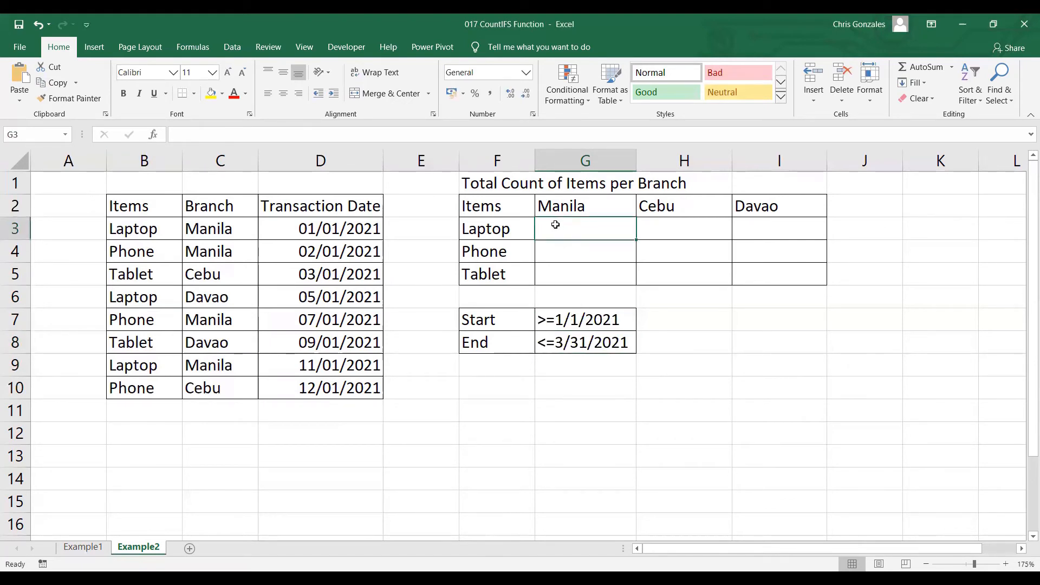
text(=)
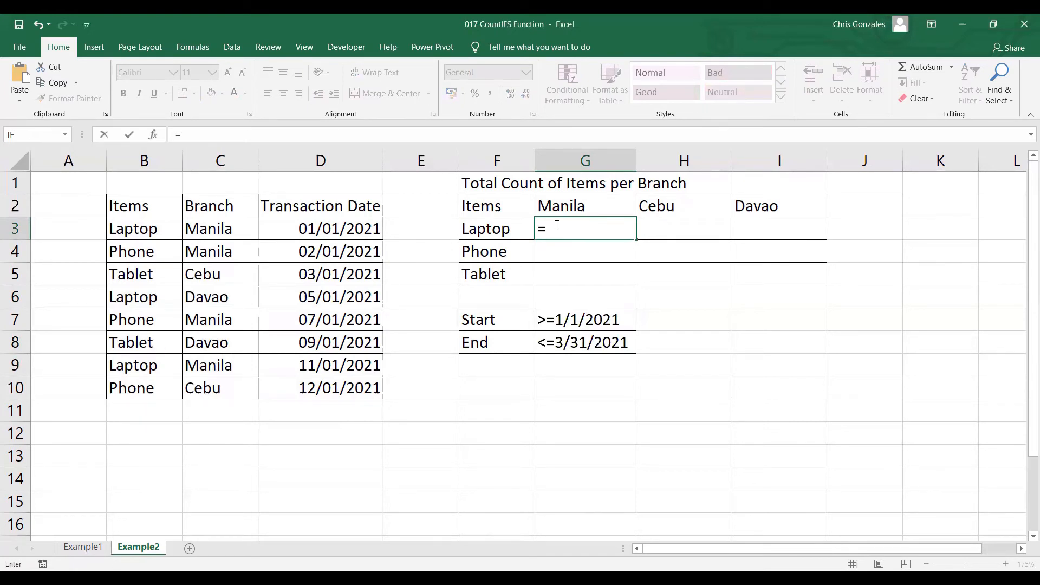
text(COUNTIFS()
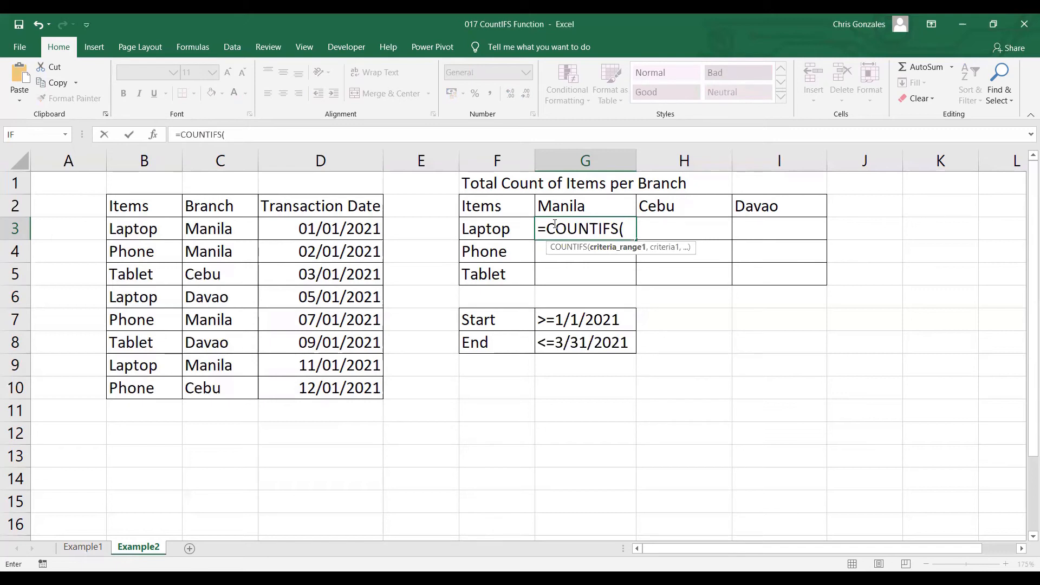
text(ITEMS)
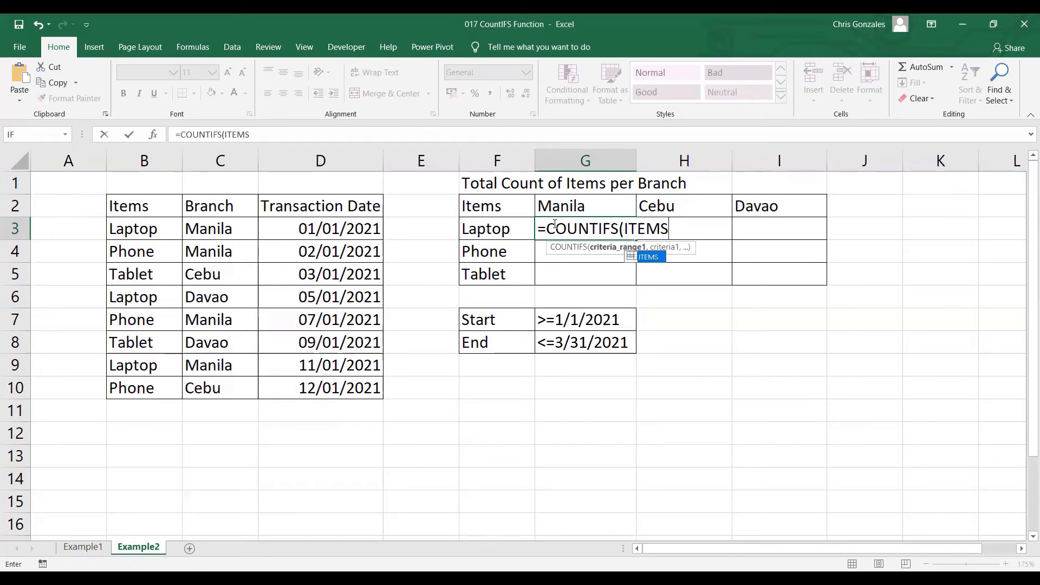
text(,)
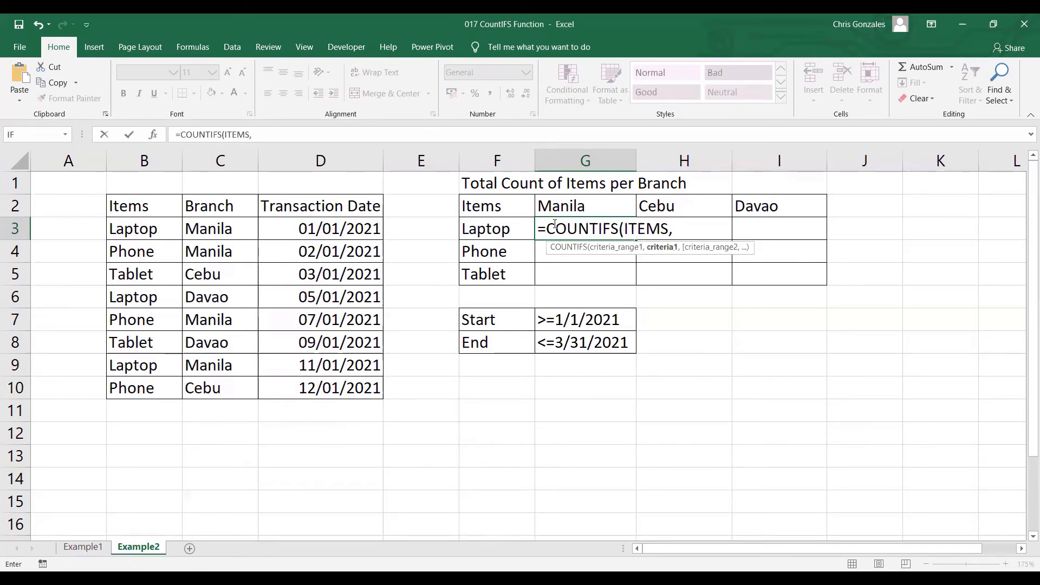
click(506, 232)
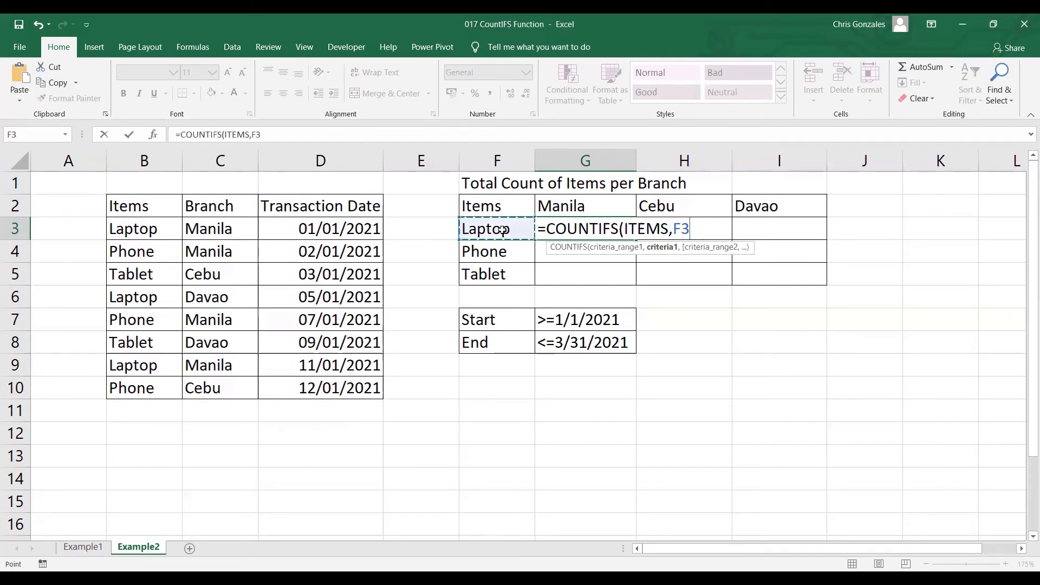
click(674, 232)
text($)
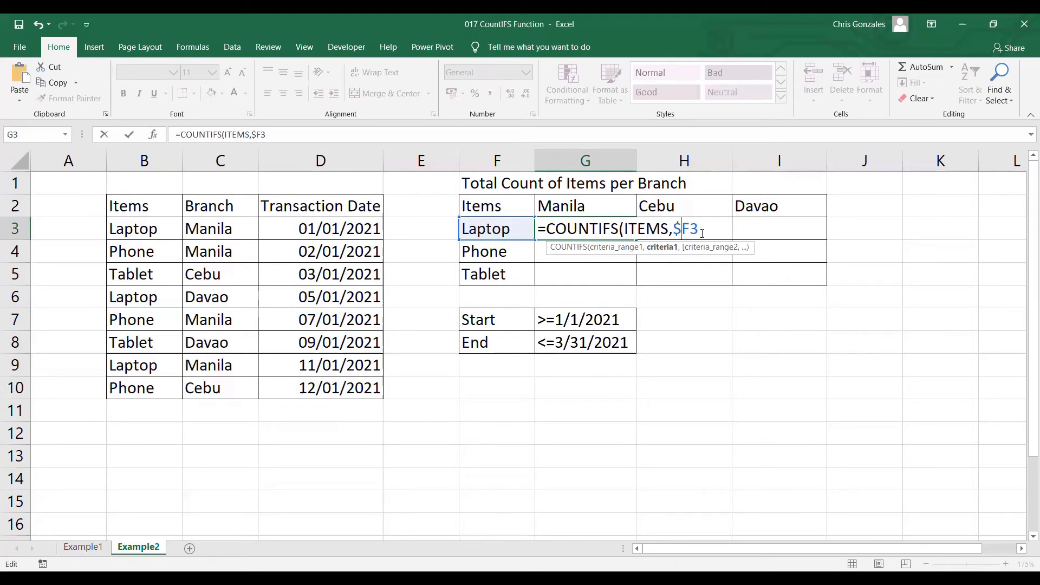
Add BR as the second criteria range in the G3 formula and change the first criteria range to IT
text(,)
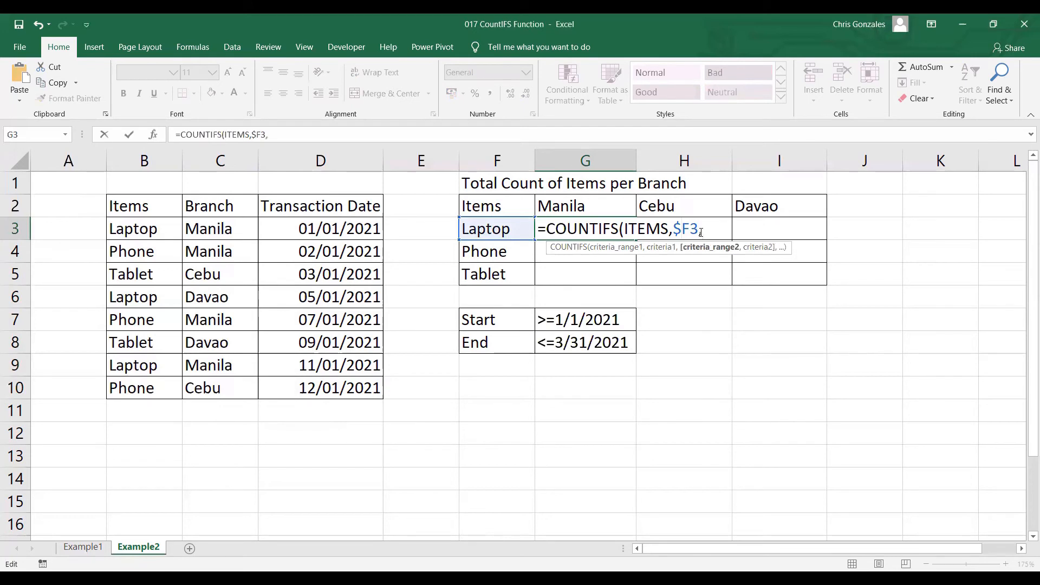
text(B)
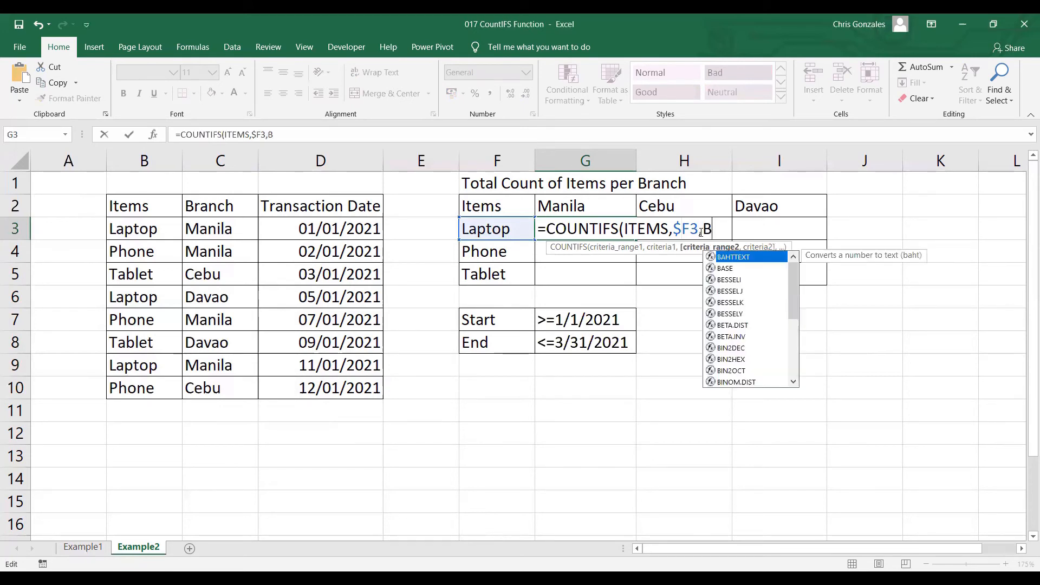
text(R)
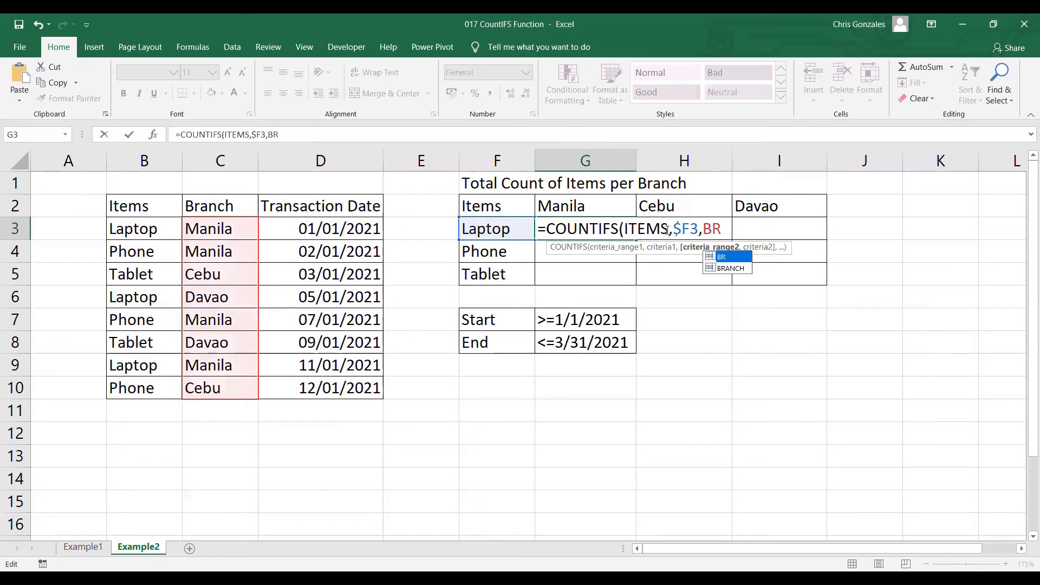
drag(667, 230, 641, 229)
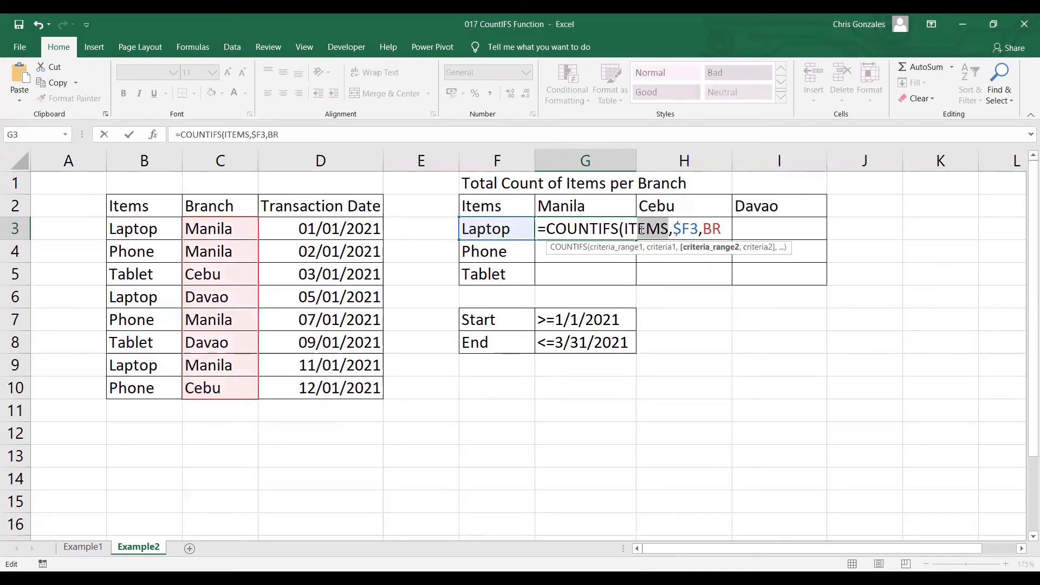
key(BackSpace)
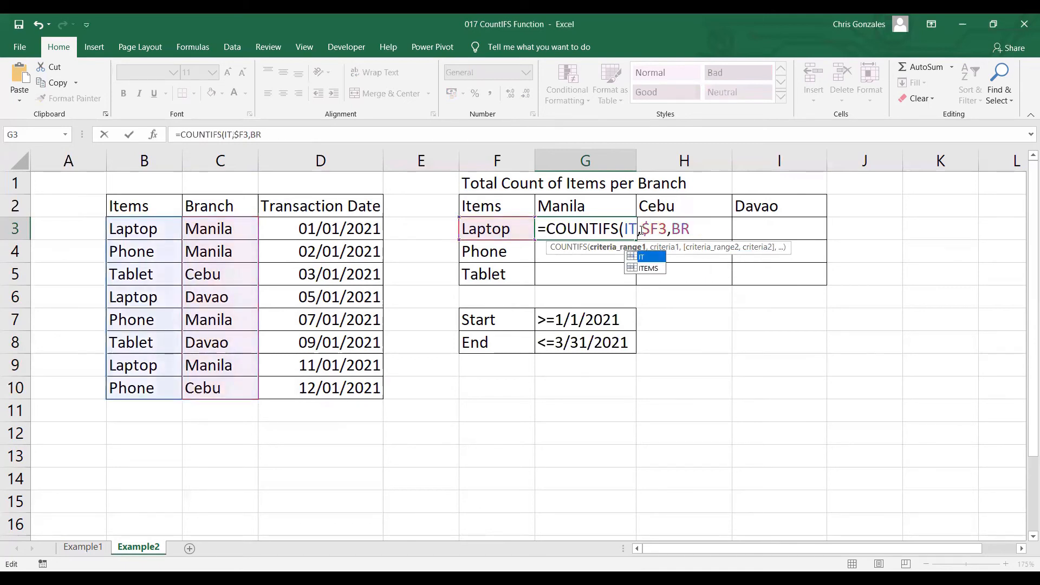
drag(641, 229, 665, 230)
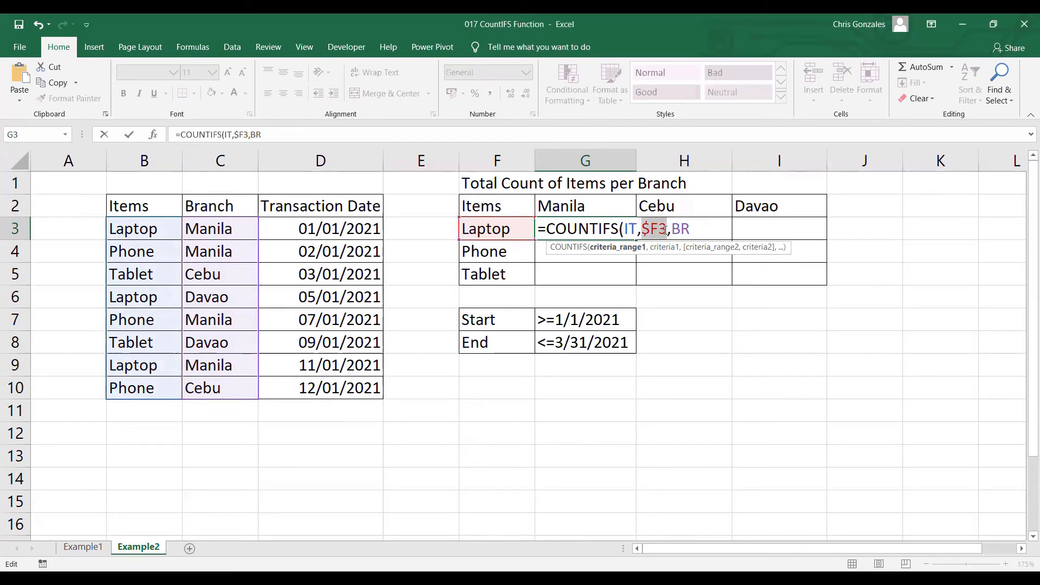
drag(670, 229, 692, 230)
click(697, 231)
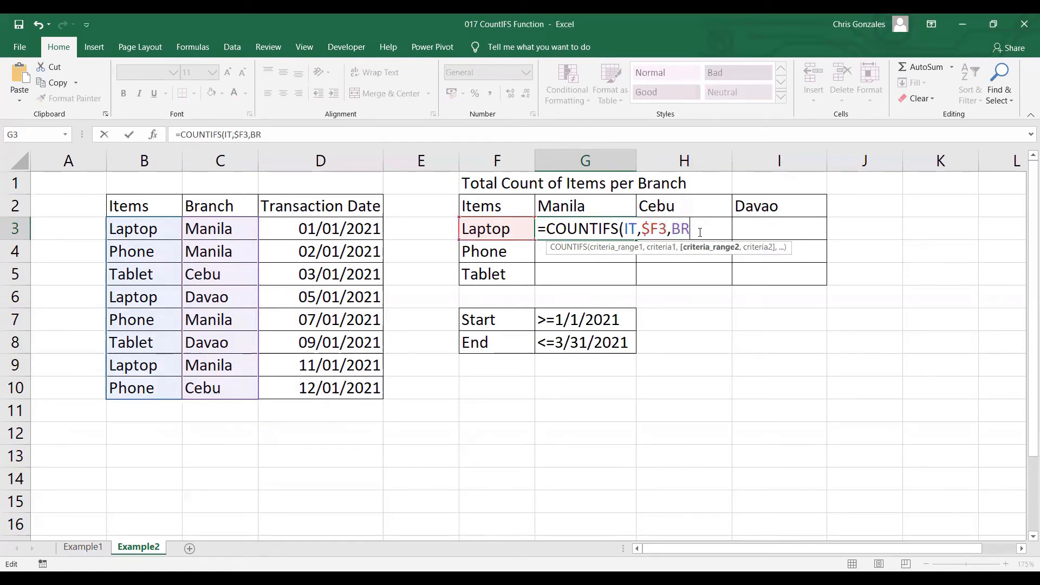
Add the row-locked Manila header G$2 as the second criterion in the G3 formula
text(,)
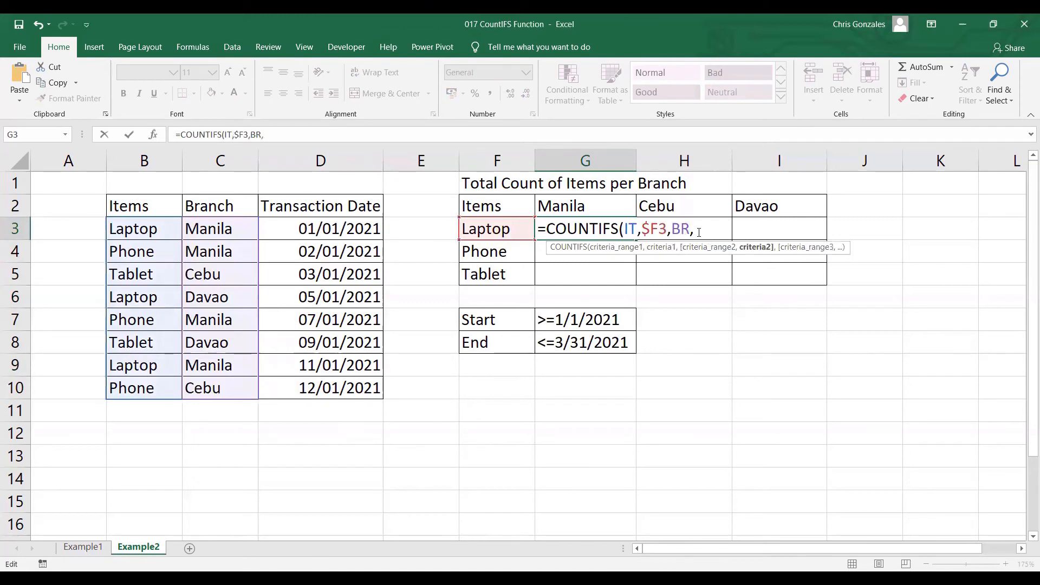
click(601, 207)
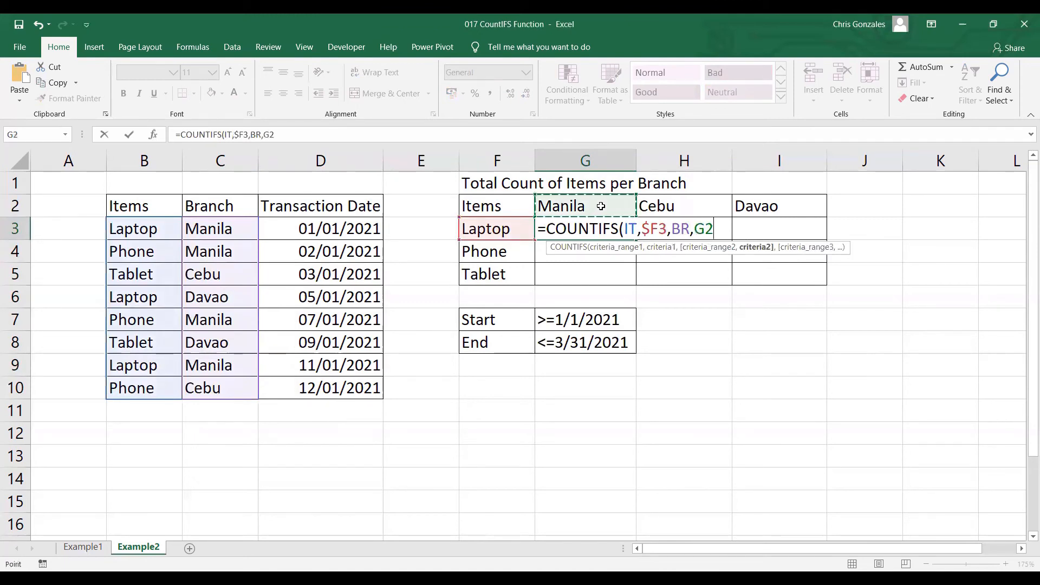
click(704, 228)
text($2)
Add TD with START and TD with END as the third and fourth criteria pairs, and close the G3 formula's parenthesis
text(,)
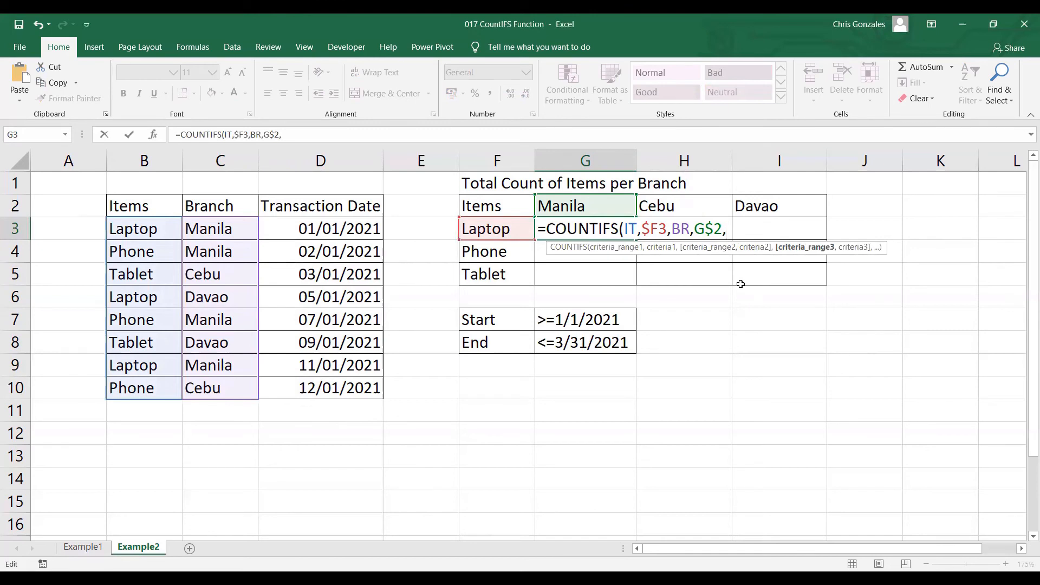
text(TD,)
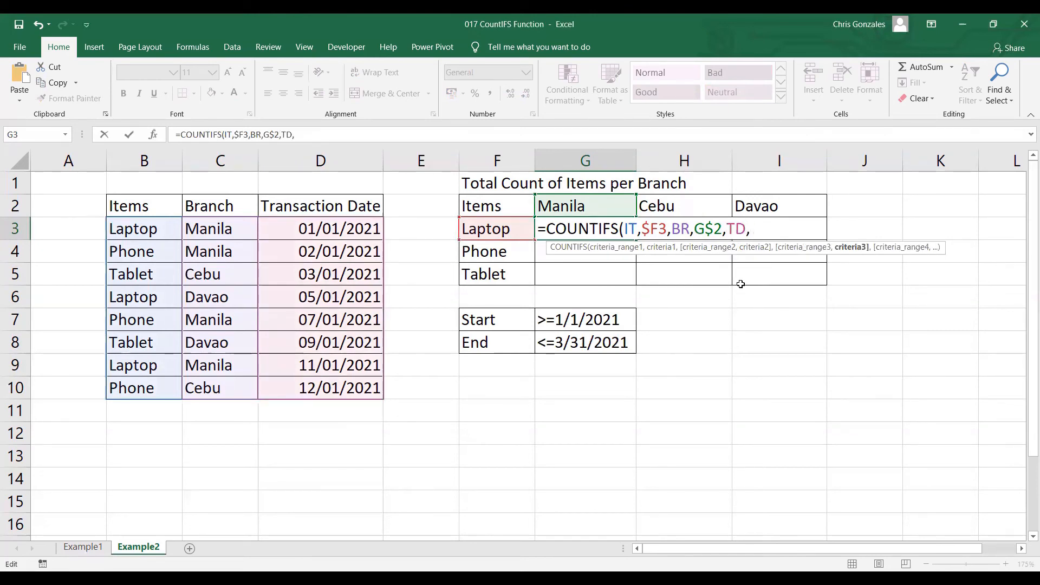
text(START)
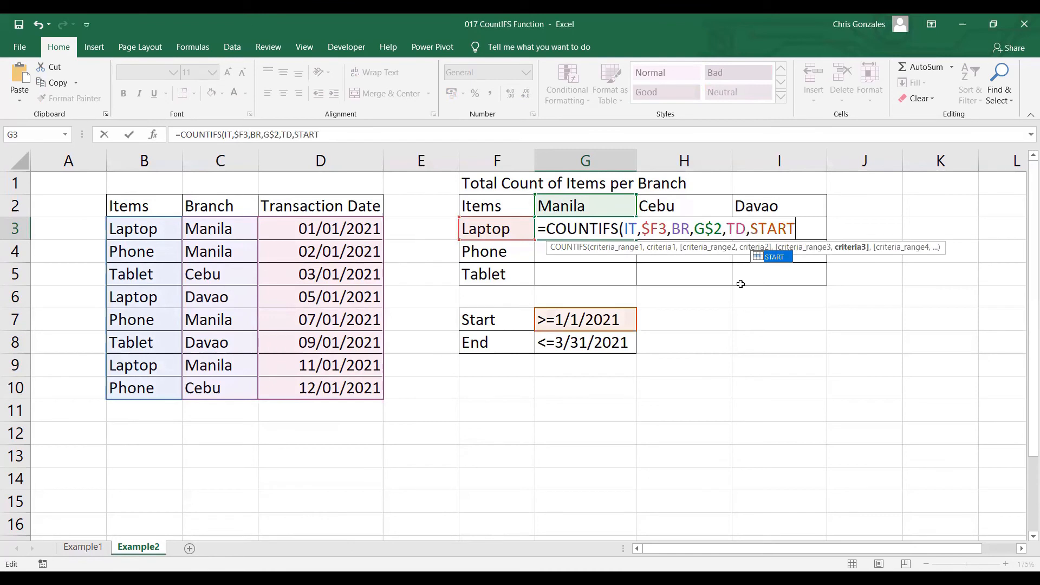
text(,)
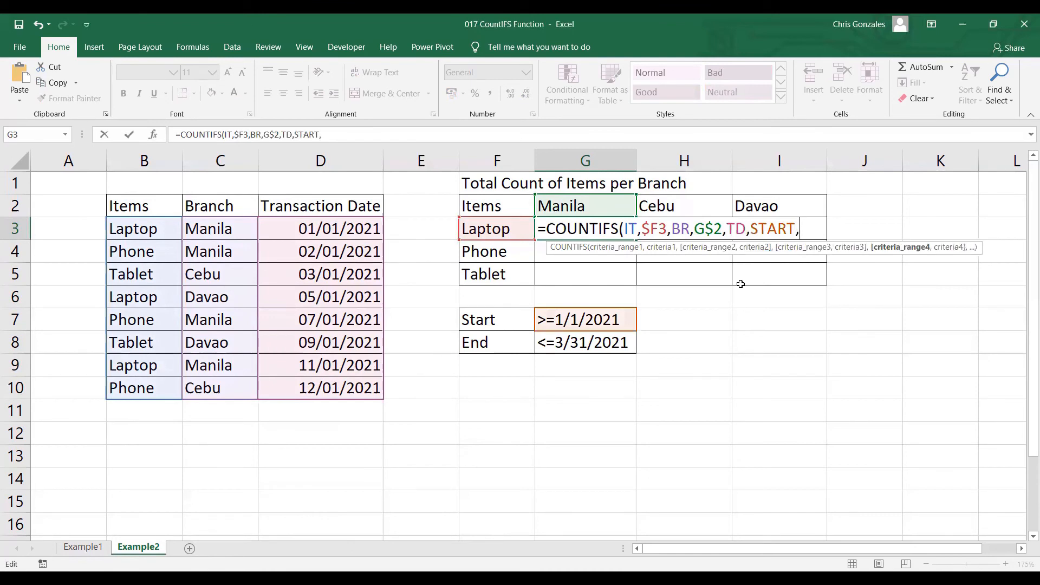
text(TD,)
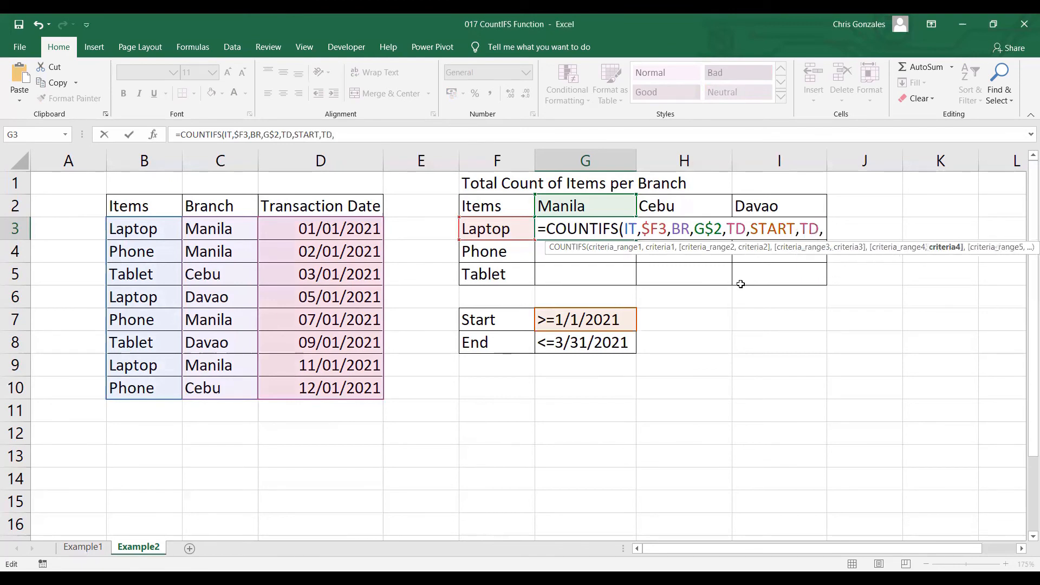
text(END))
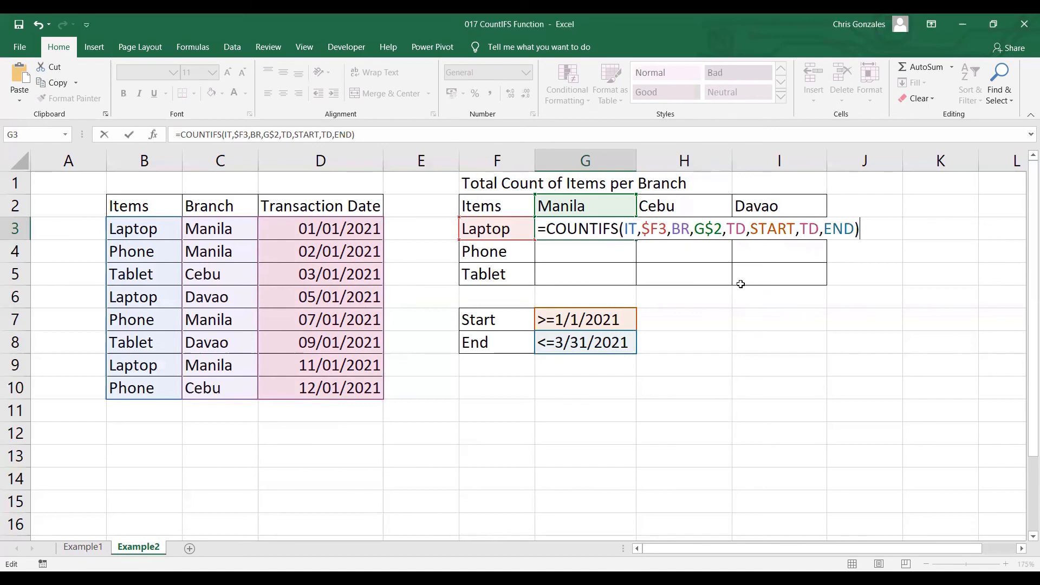
Enter the COUNTIFS formula in G3 and fill it across the whole item-by-branch table, G3:I5
key(Return)
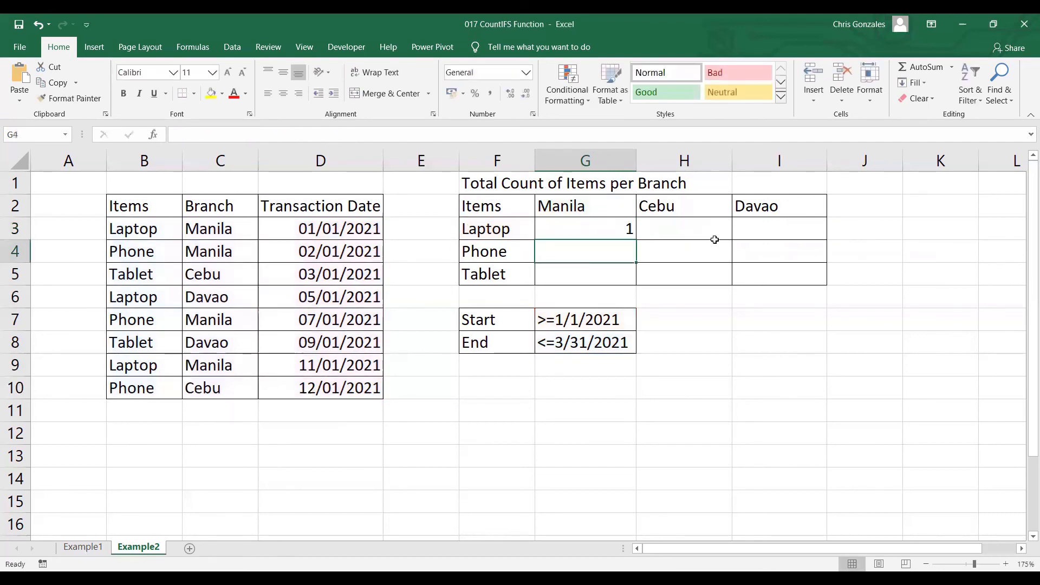
click(614, 226)
drag(634, 239, 812, 283)
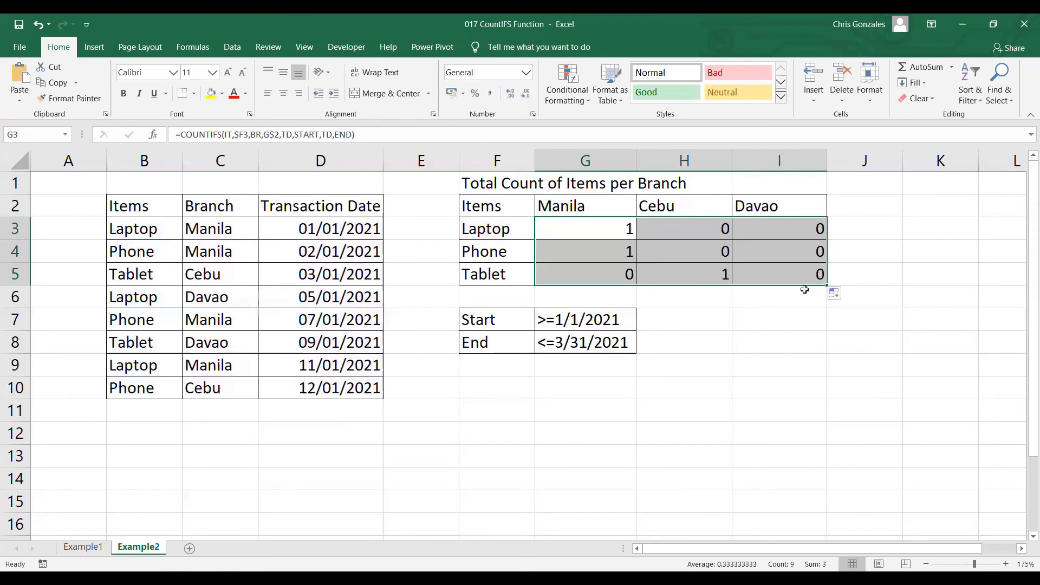
click(729, 309)
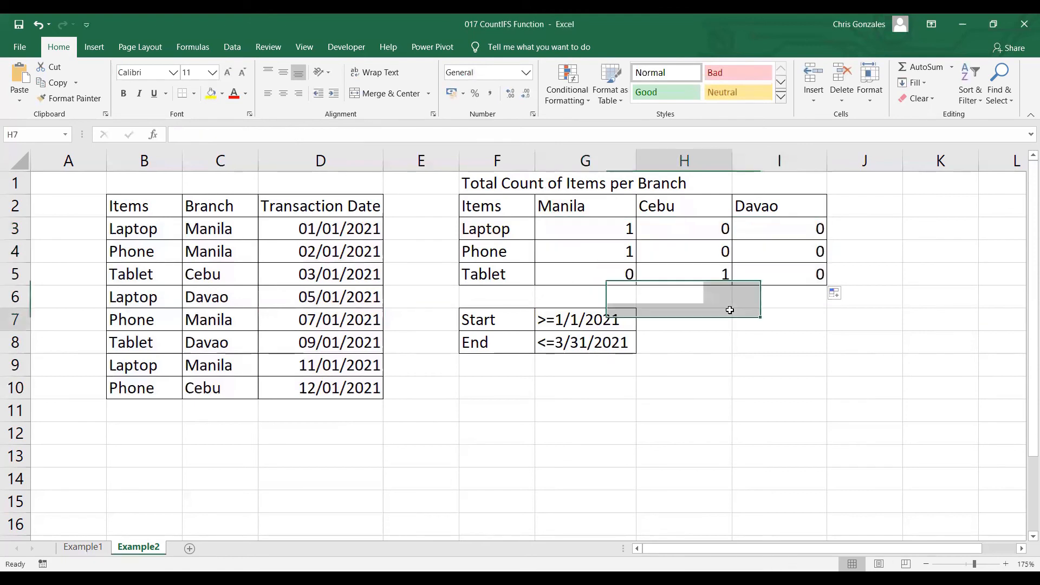
Check the Manila laptop, Manila phone and Cebu tablet counts against the first three branch and transaction date rows
click(584, 236)
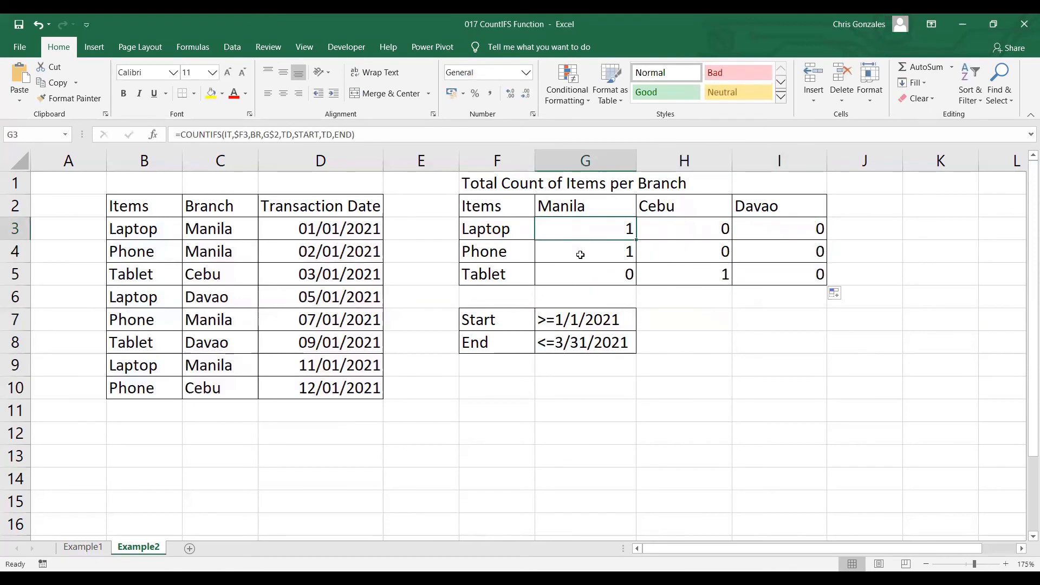
click(580, 254)
click(679, 274)
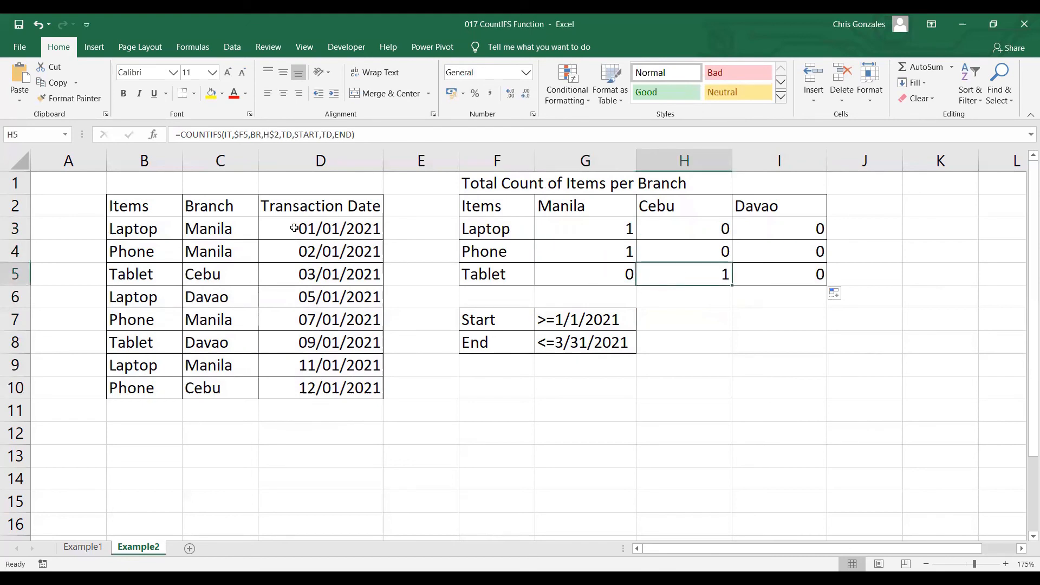
drag(230, 228, 299, 275)
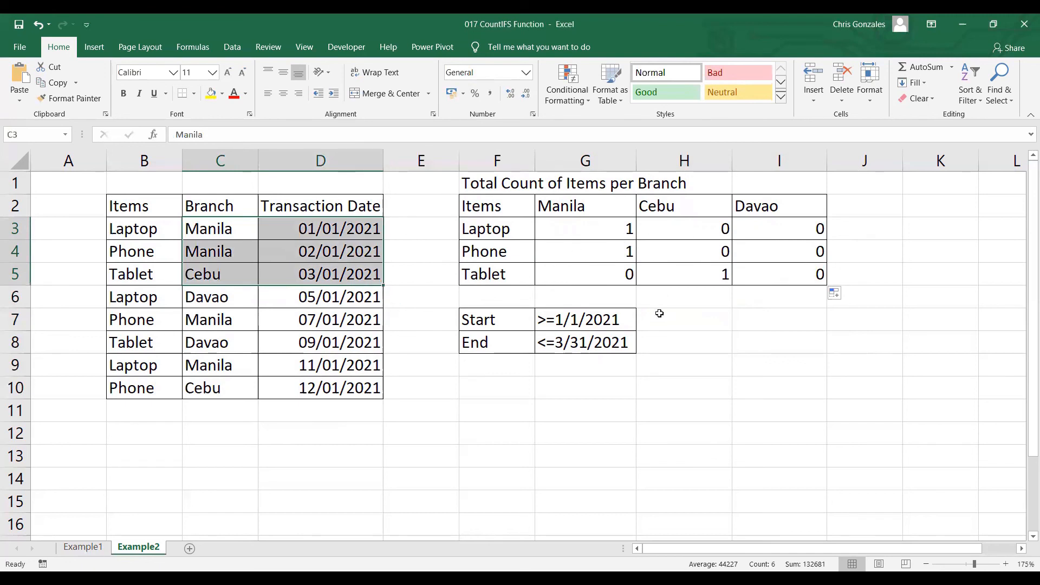
Set the Start date criterion in G7 to >=4/1/2021
double_click(562, 320)
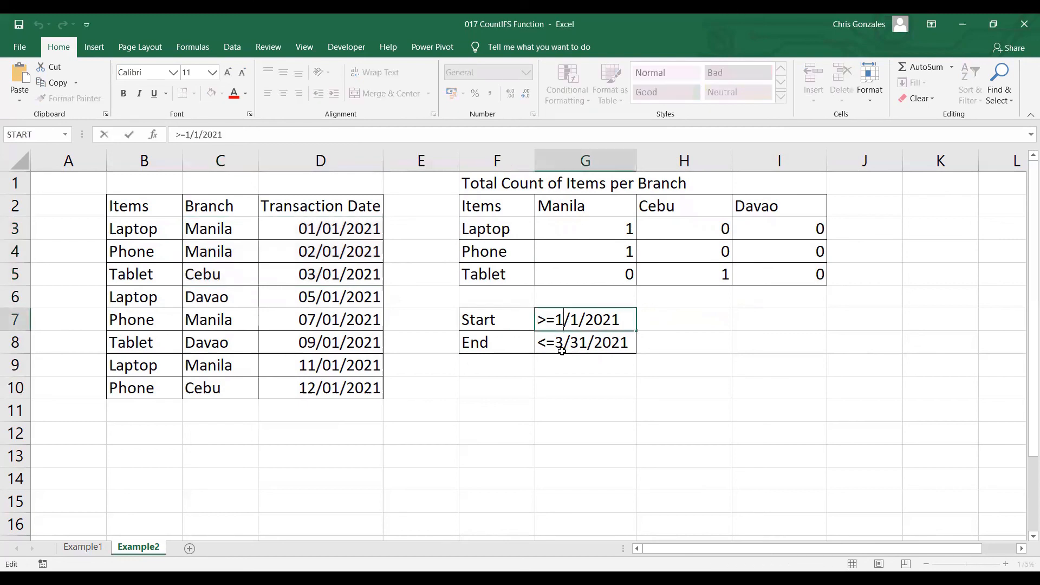
key(BackSpace)
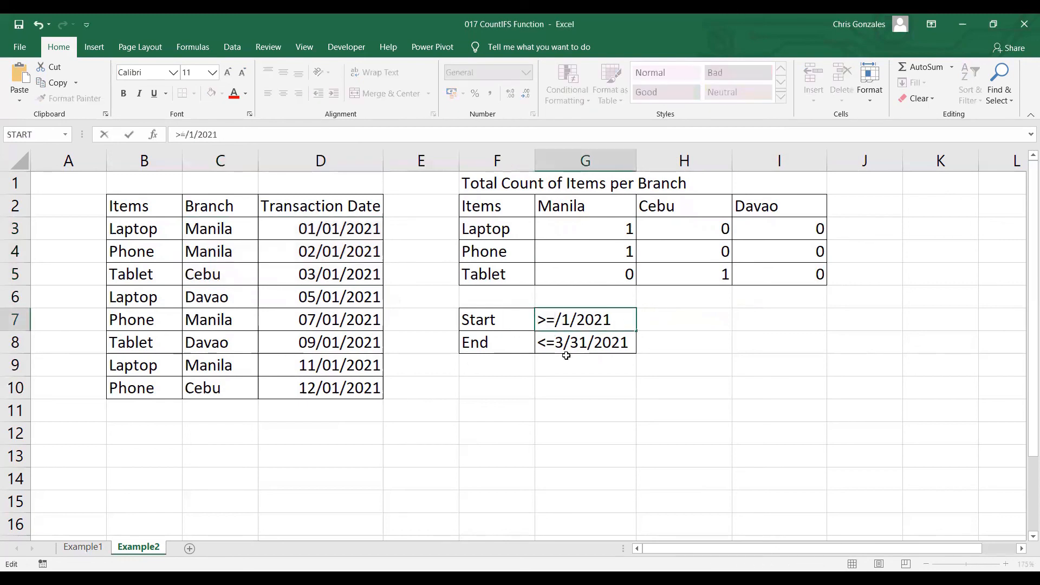
text(4)
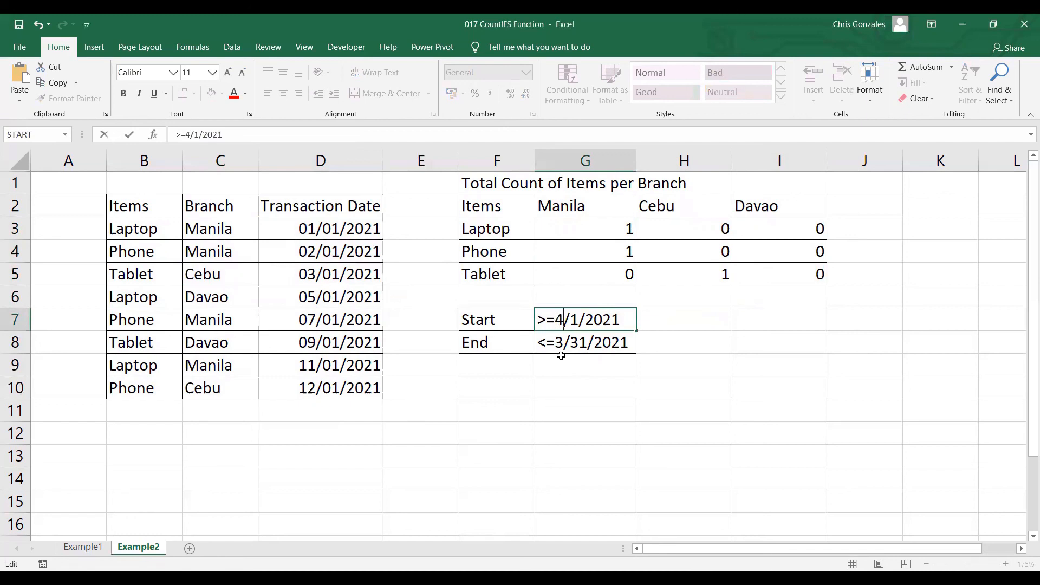
click(561, 353)
Set the End date criterion in G8 to <=6/30/2021 and check the Davao laptop count in I3
double_click(560, 342)
key(BackSpace)
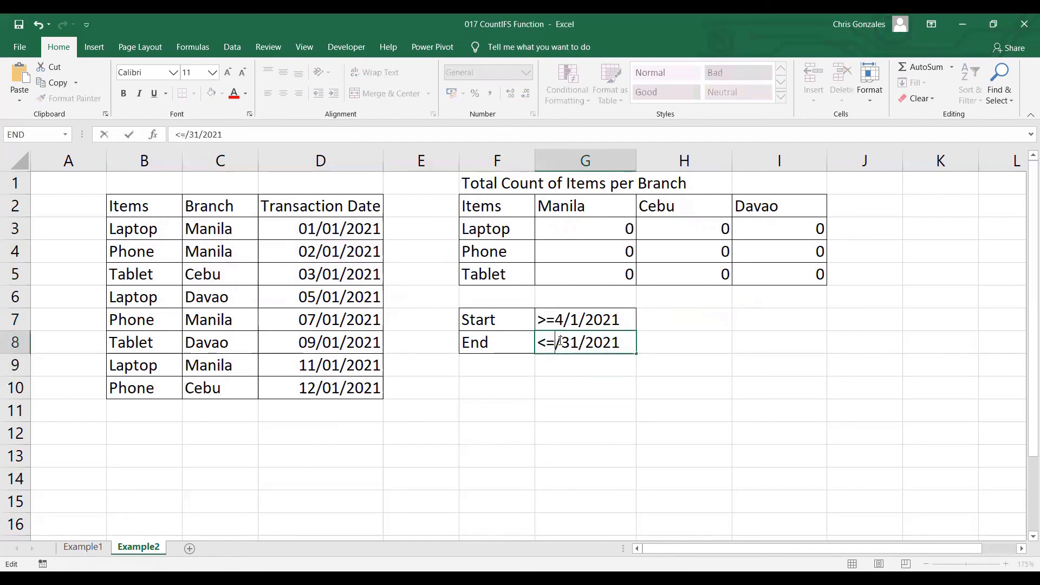
text(6)
key(Right)
key(Right)
key(Right)
key(BackSpace)
text(0)
key(Return)
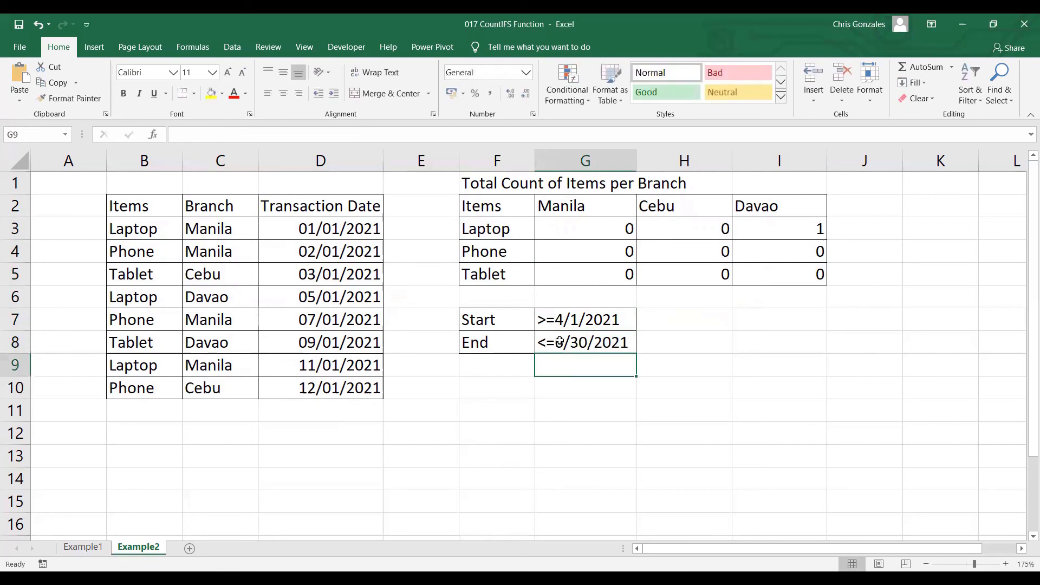
click(773, 237)
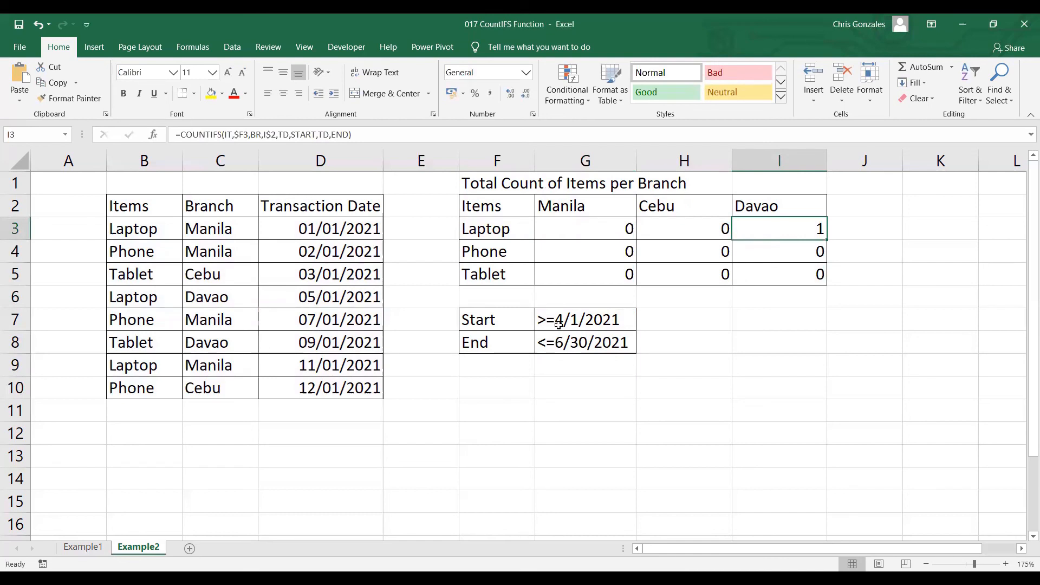
Set the Start date criterion in G7 to >=1/1/2021
double_click(560, 319)
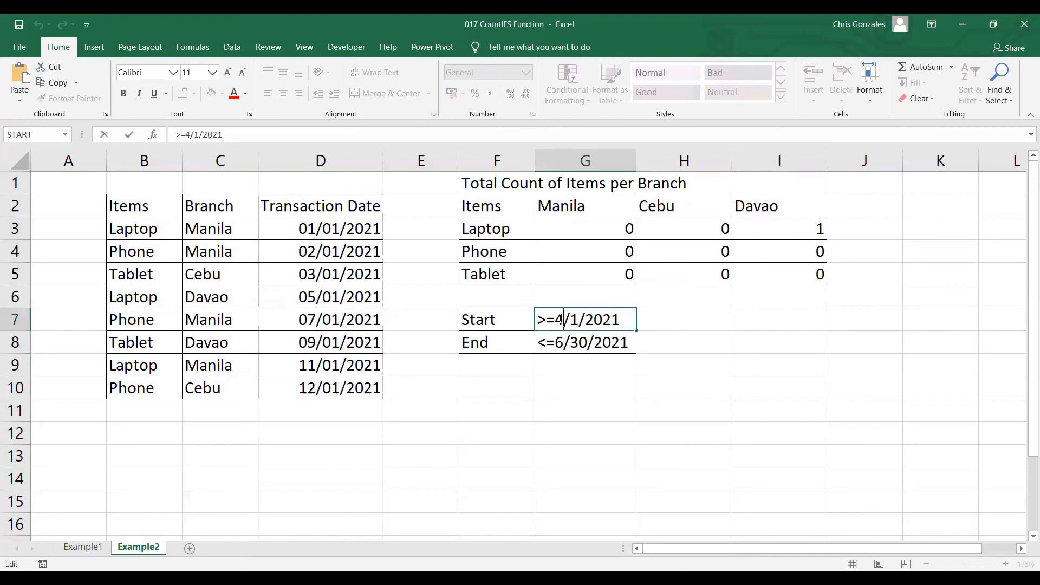
key(Delete)
text(1)
key(Return)
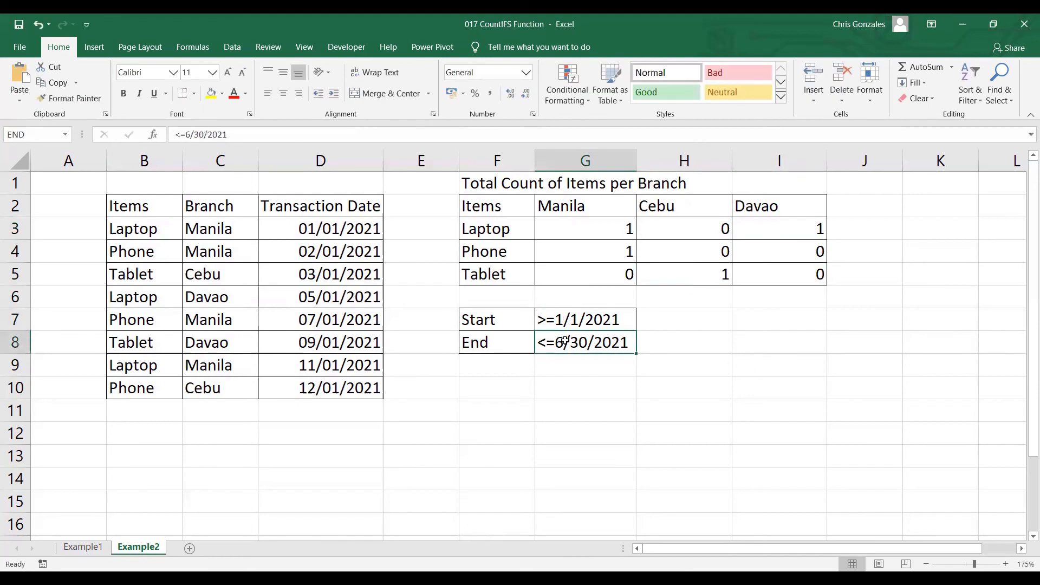
Set the End date criterion in G8 to <=12/31/2021 and autofit the width of column G
double_click(565, 341)
key(BackSpace)
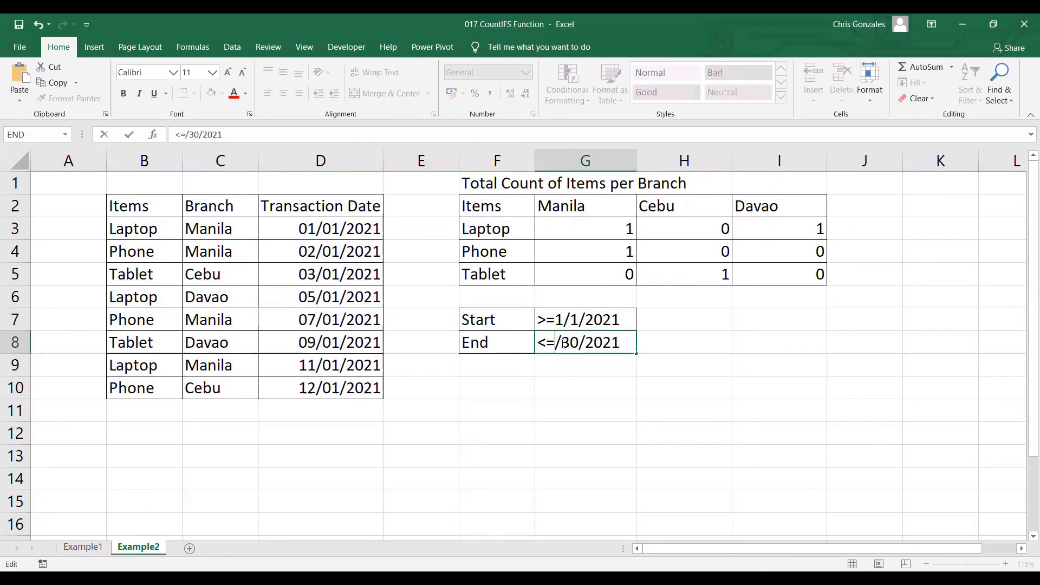
text(12)
key(Right)
key(Right)
key(Right)
key(BackSpace)
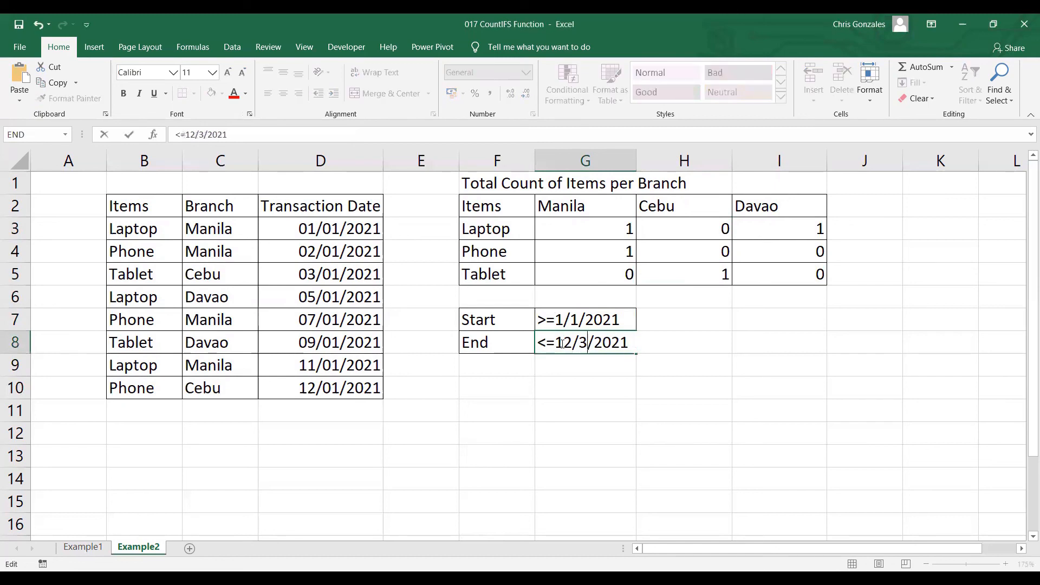
text(1)
key(Return)
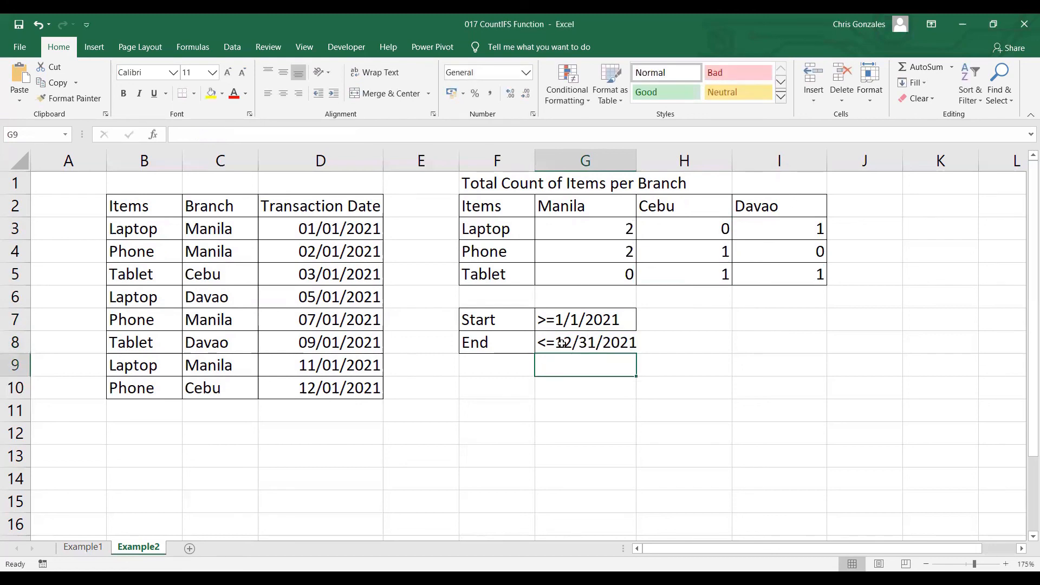
click(488, 319)
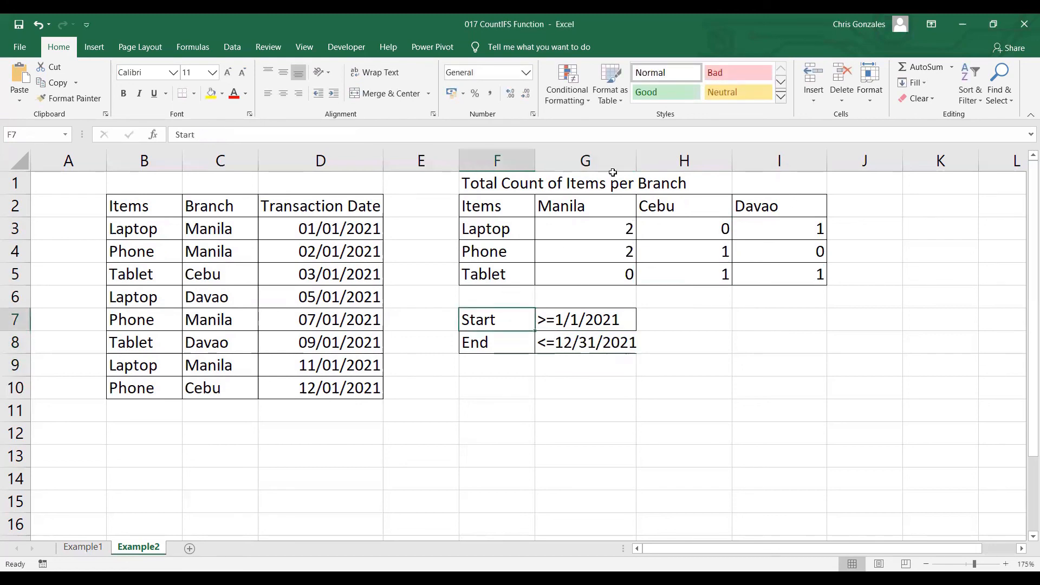
double_click(635, 160)
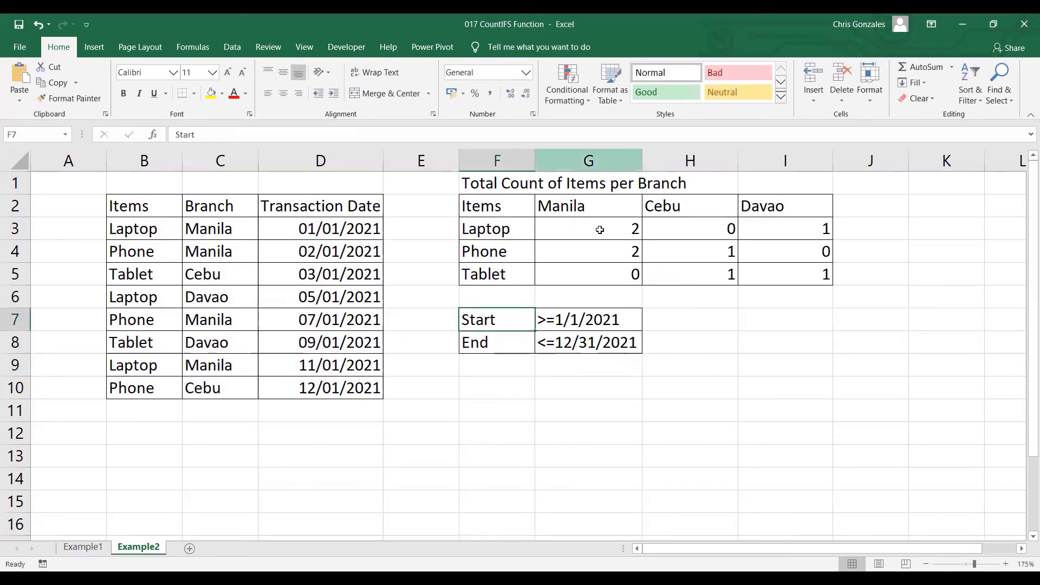